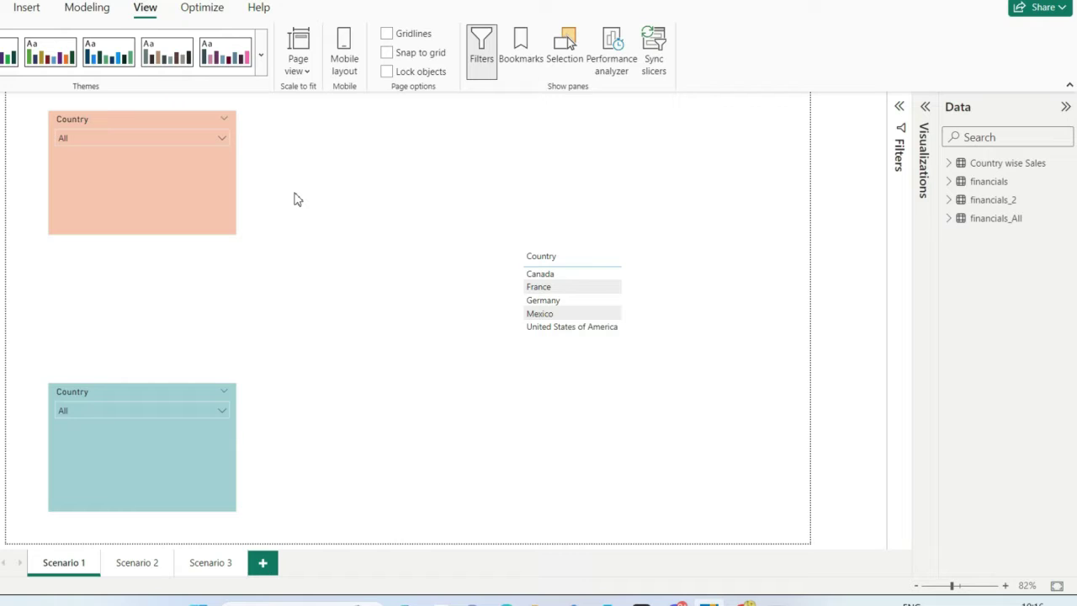
View the countries offered in the orange Country slicer on Scenario 1
left_click(213, 210)
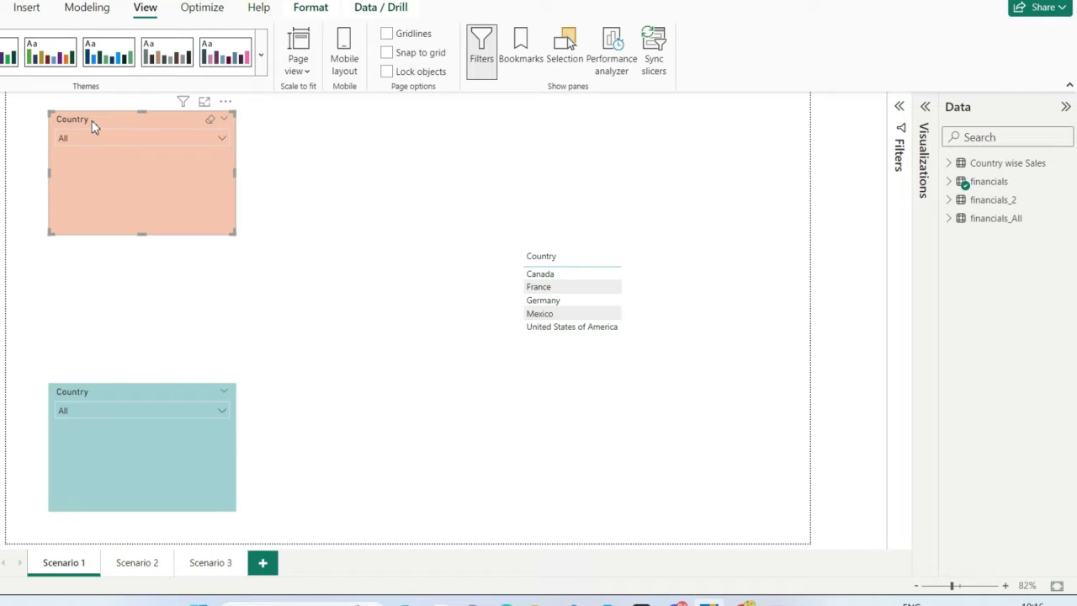
left_click(102, 141)
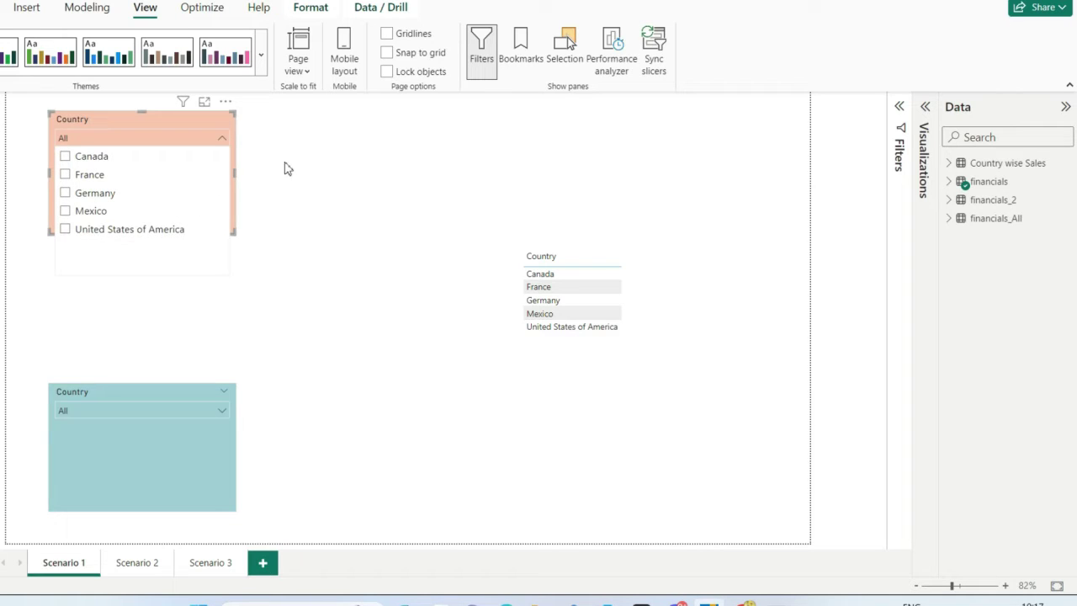
left_click(319, 161)
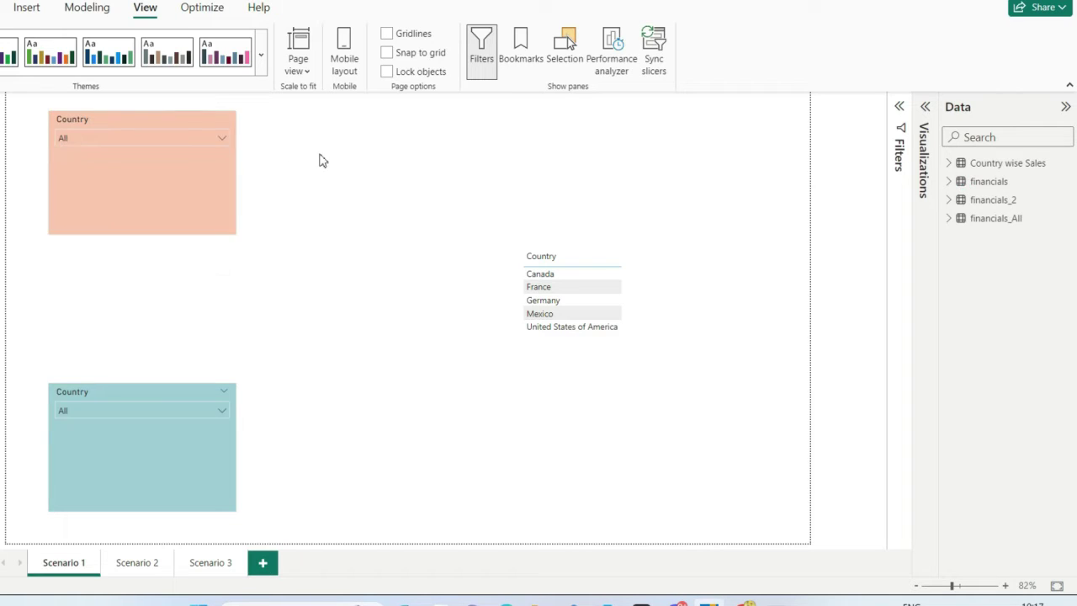
Copy the orange Country slicer to a new page as a synced visual and show the slicer sync settings
left_click(164, 121)
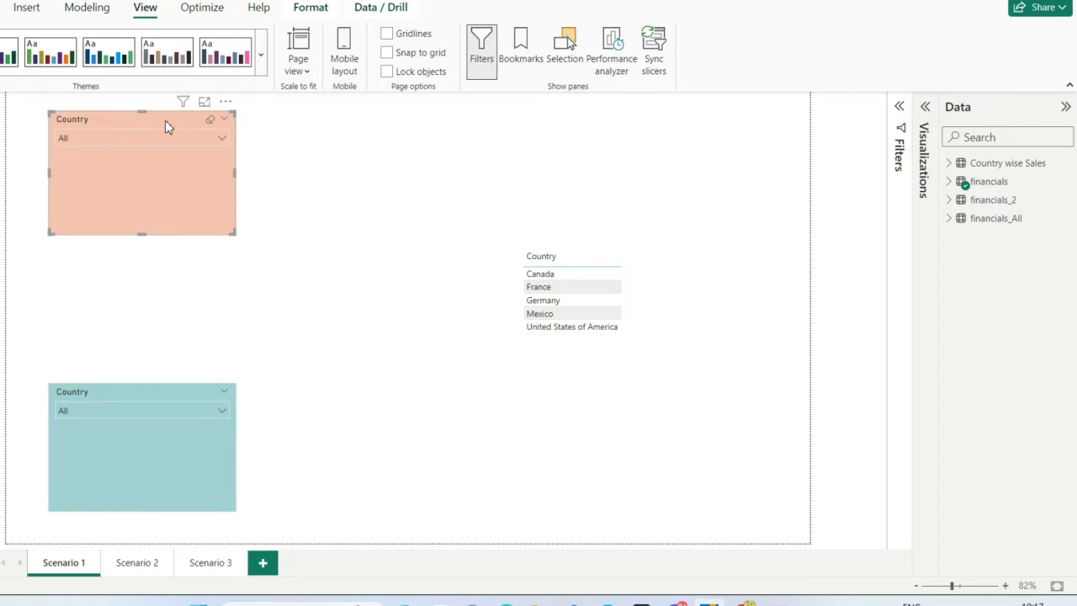
left_click(264, 563)
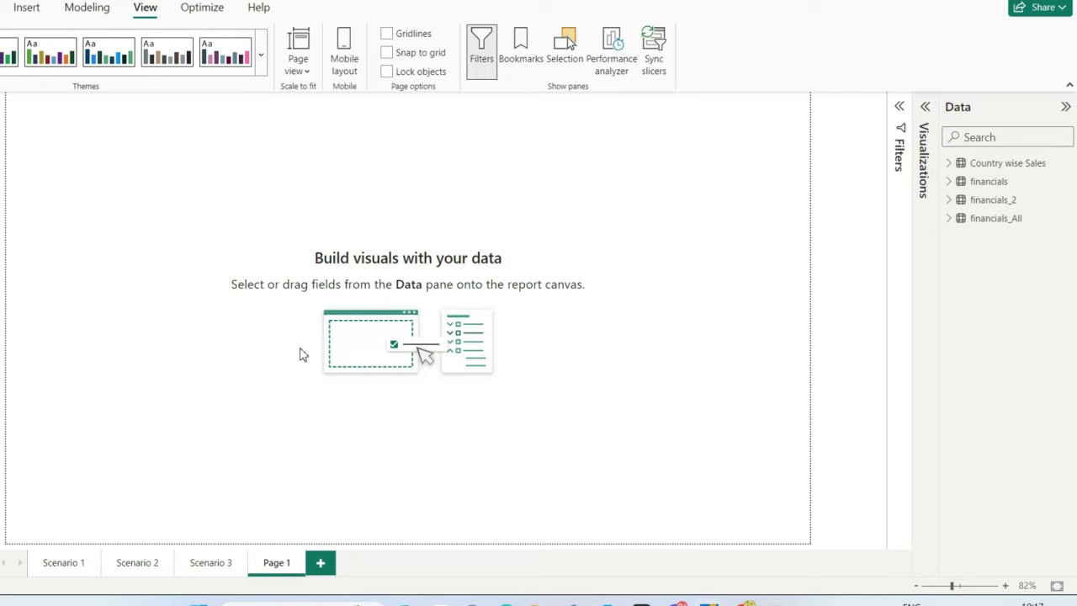
key("ctrl+v")
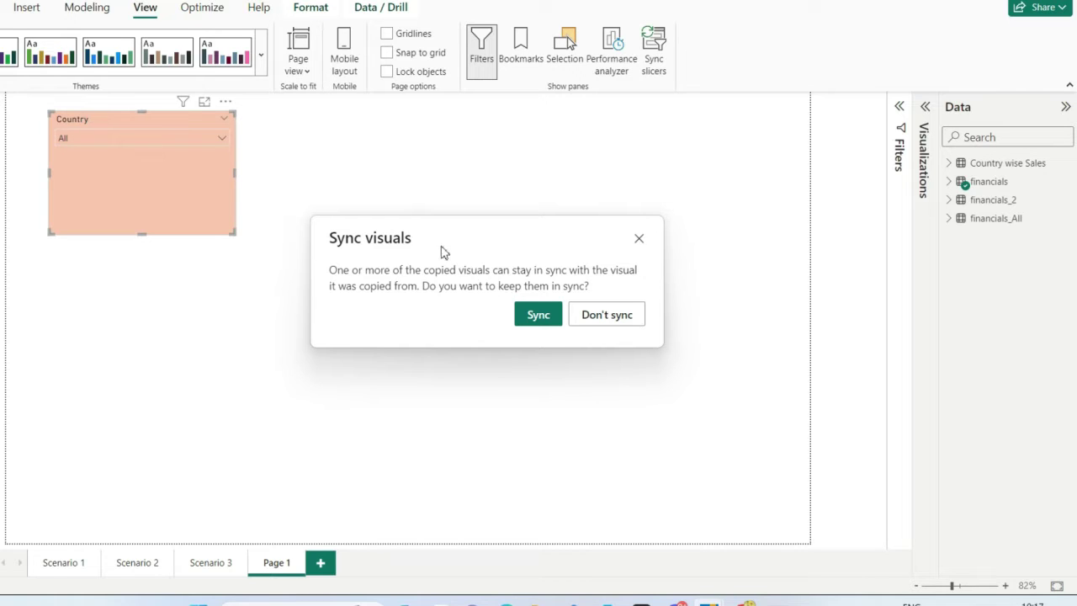
left_click(530, 319)
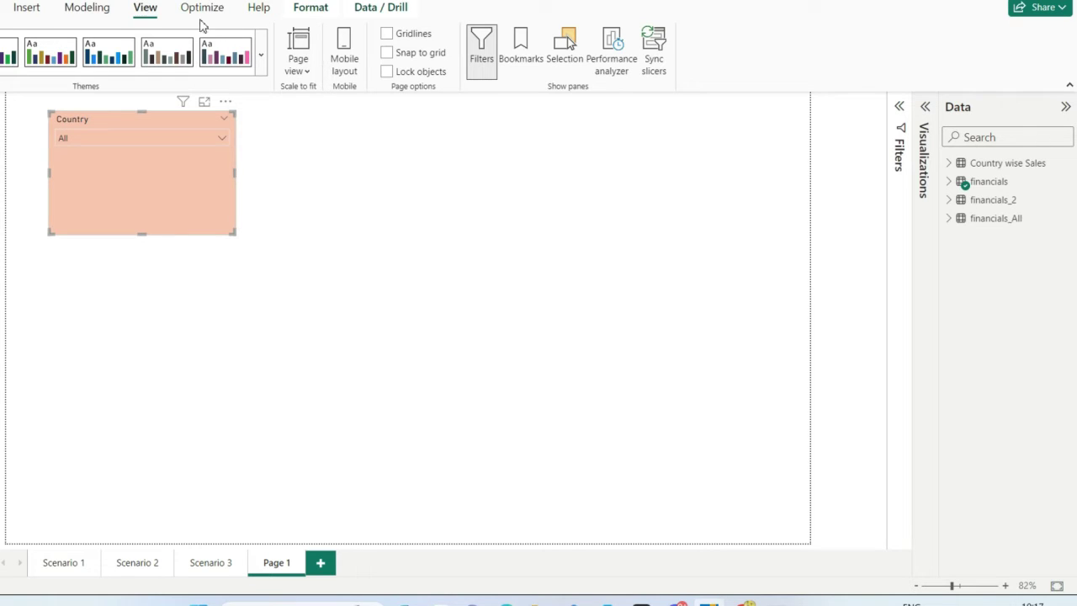
left_click(656, 71)
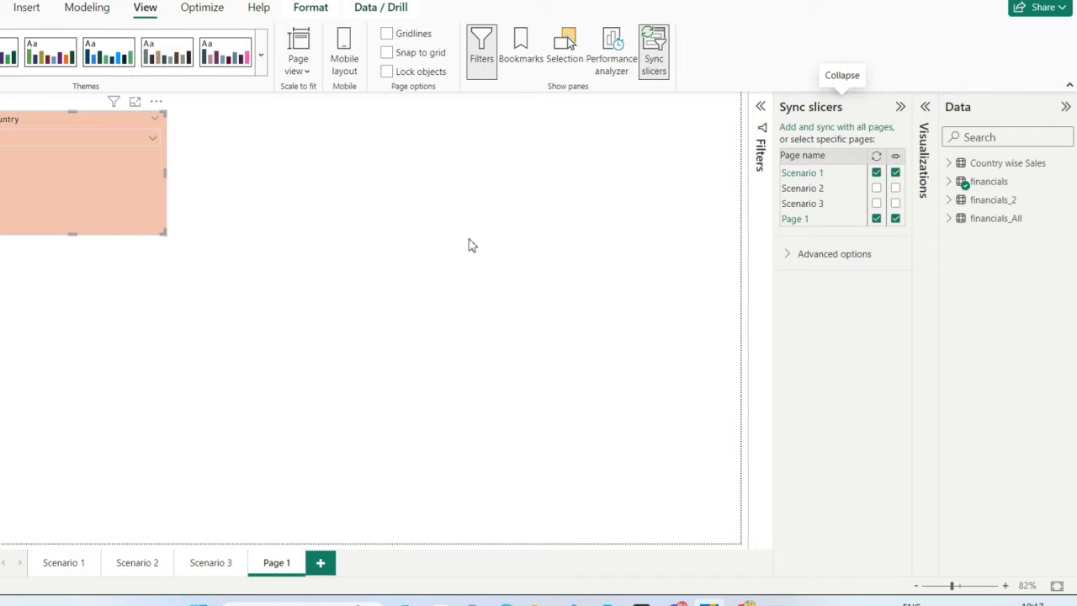
Turn the orange Country slicer's visibility on Scenario 1 off and back on in its sync settings
left_click(64, 562)
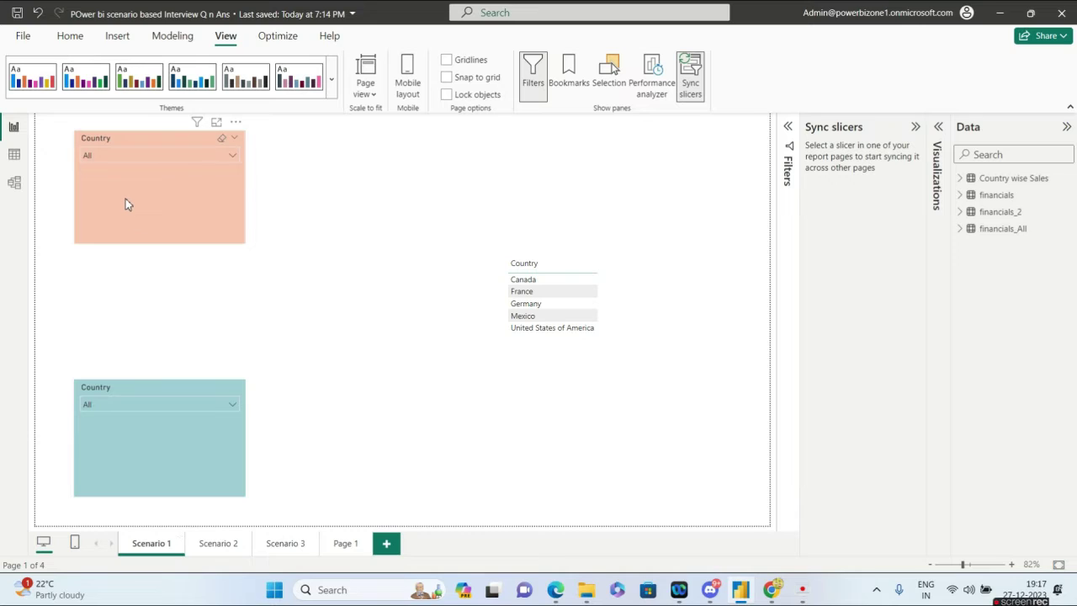
left_click(125, 204)
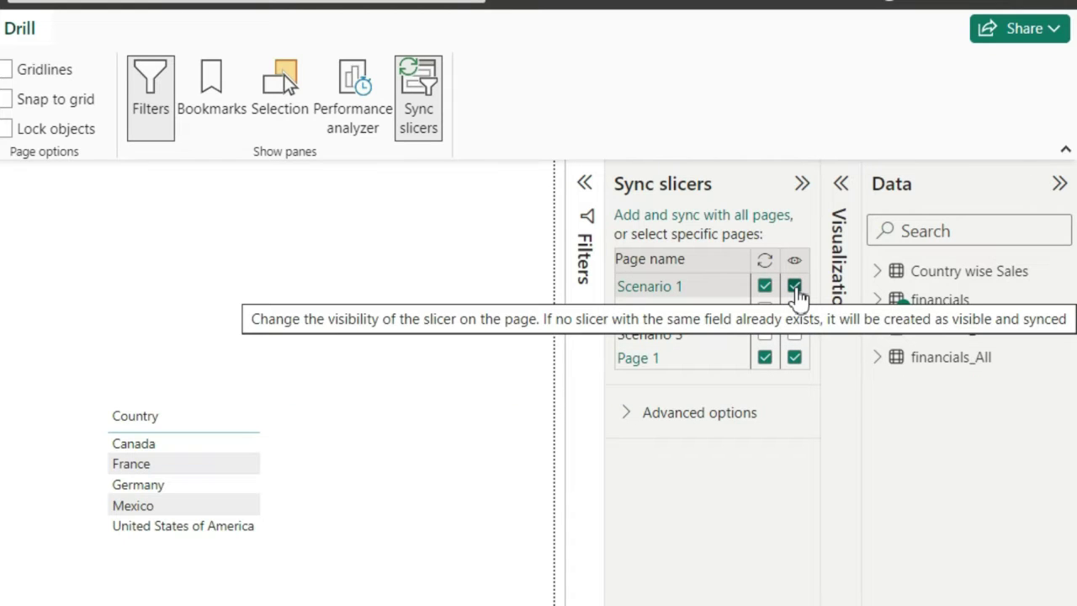
left_click(794, 287)
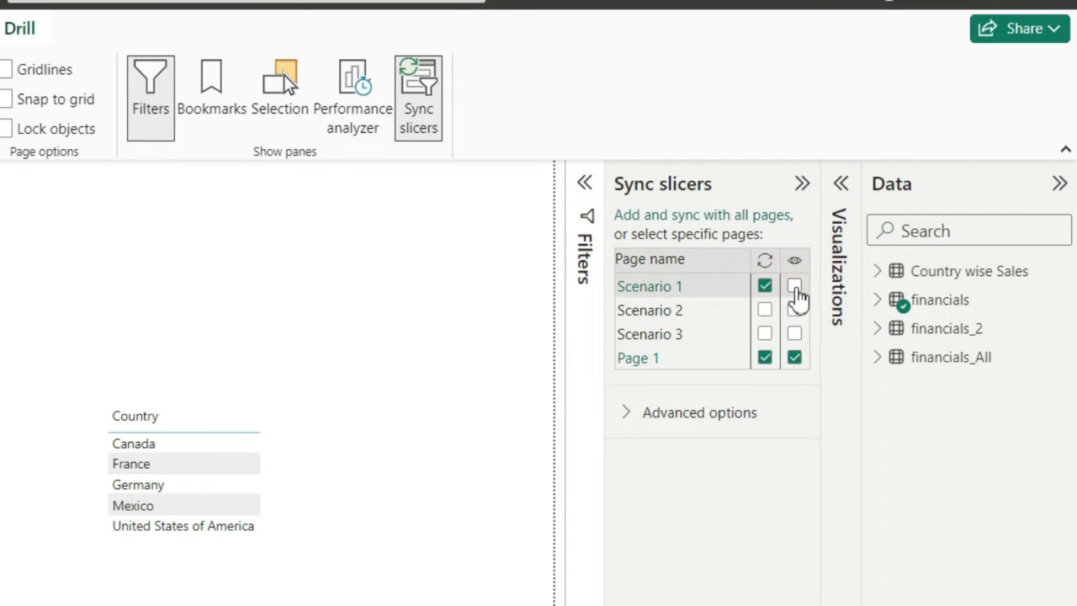
left_click(794, 287)
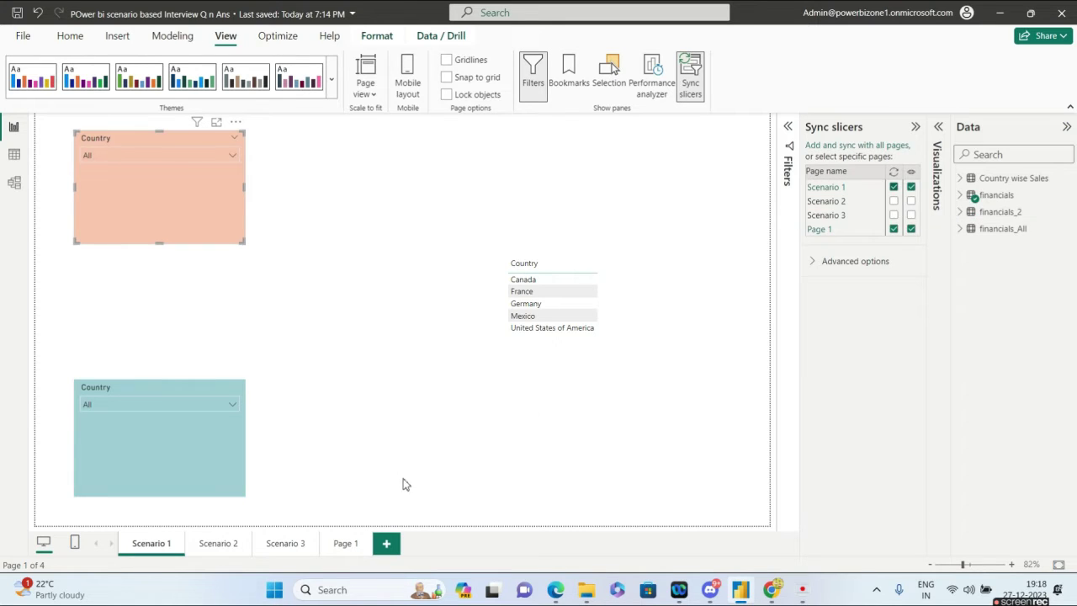
Review the sync settings of the Country slicer on Page 1 and return to Scenario 1
left_click(345, 544)
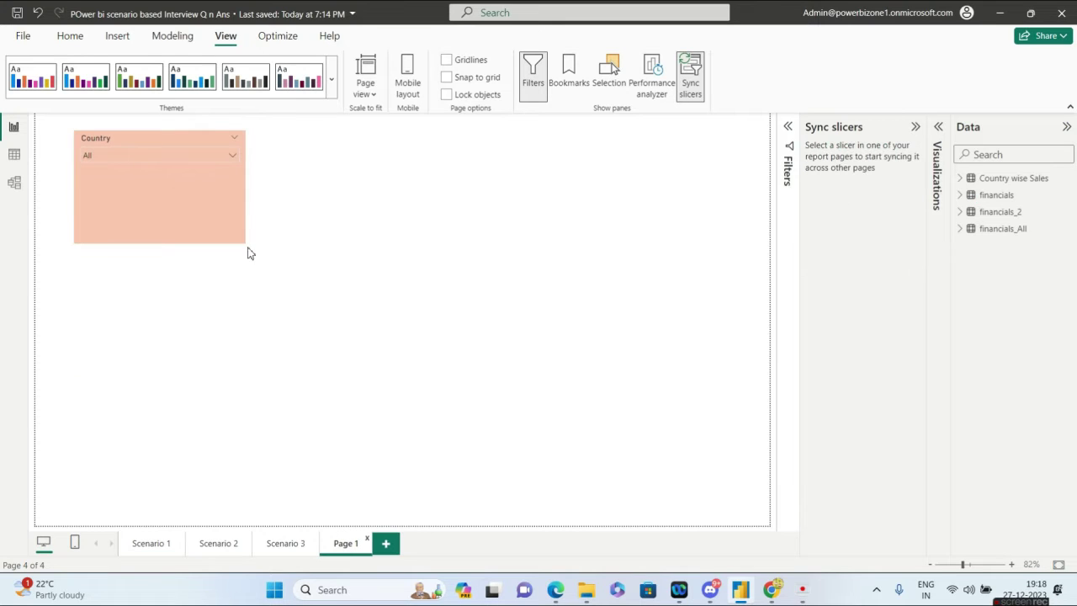
left_click(196, 188)
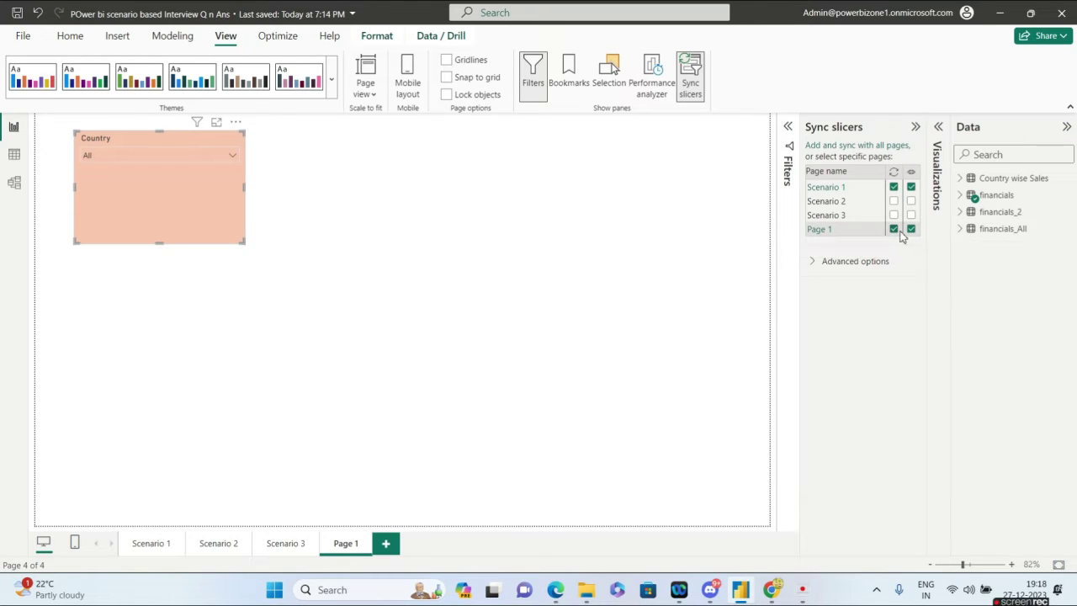
left_click(154, 544)
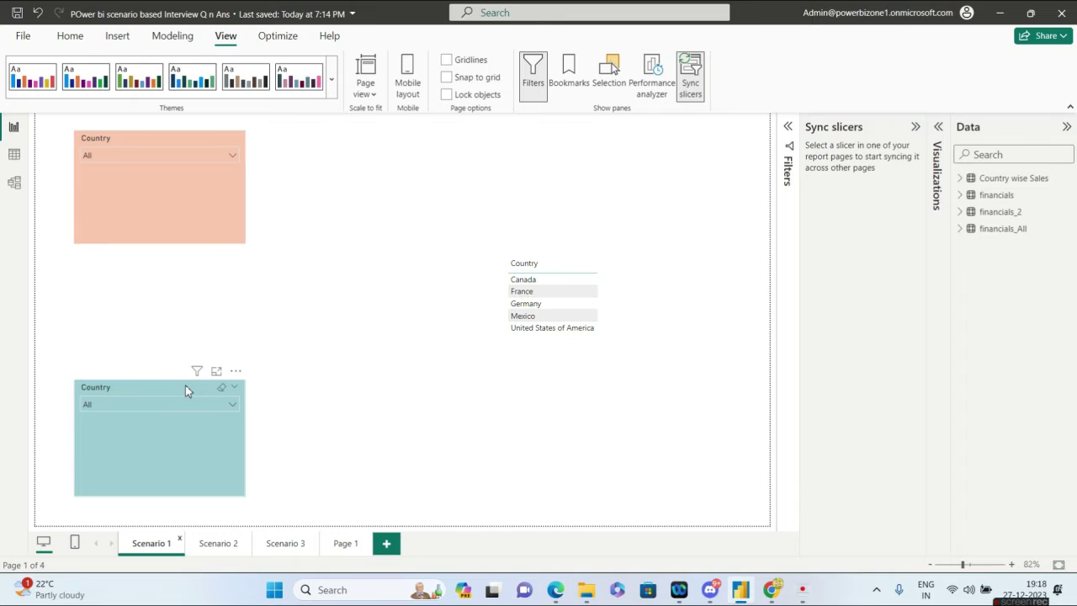
Filter the Scenario 1 country table to Canada with the orange Country slicer
left_click(140, 160)
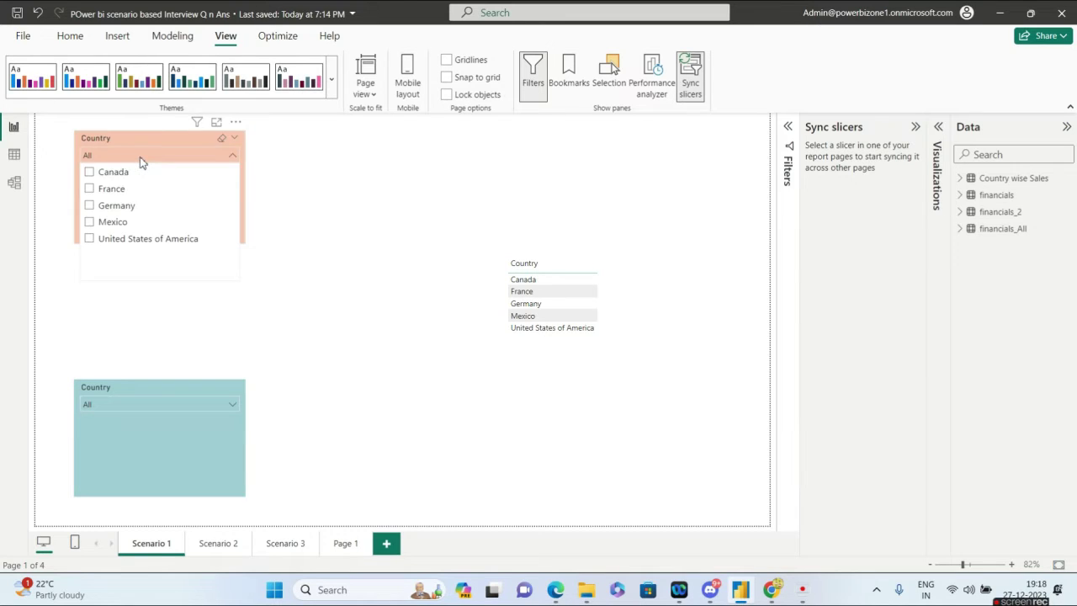
left_click(623, 281)
left_click(620, 280)
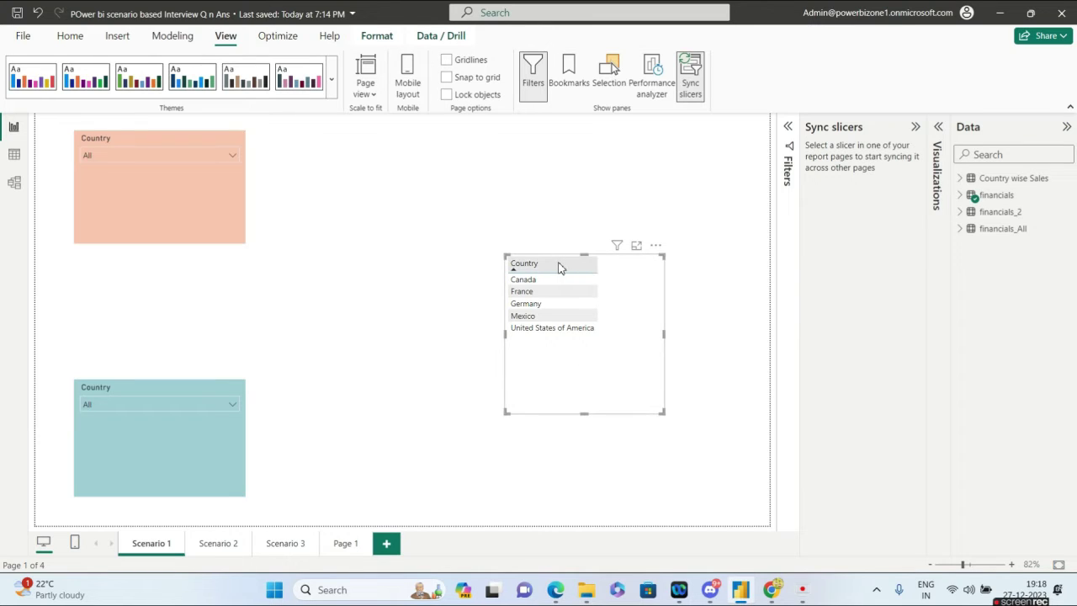
left_click(164, 160)
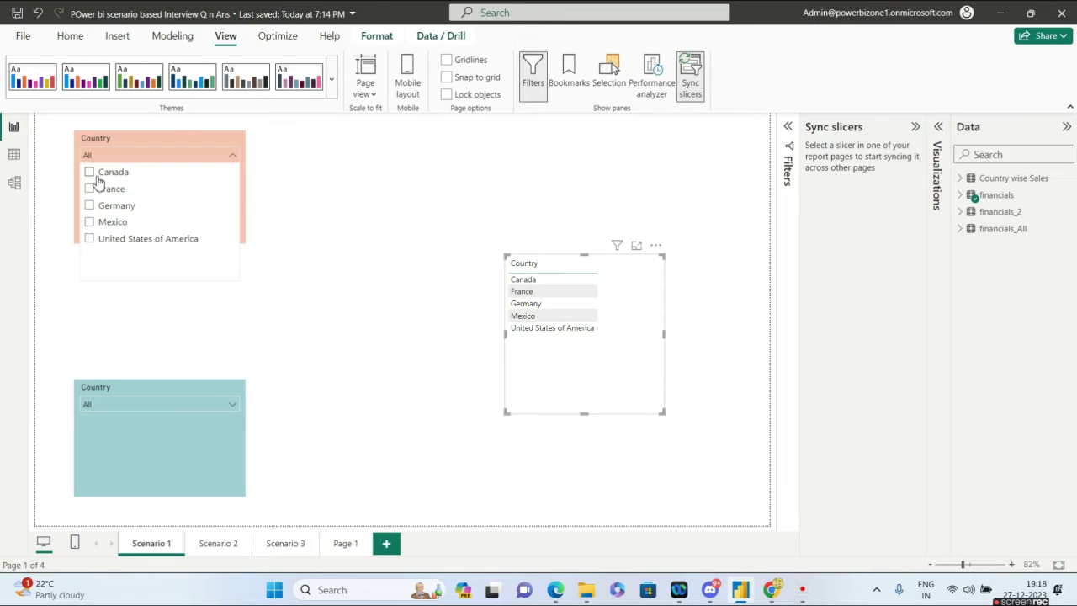
left_click(91, 175)
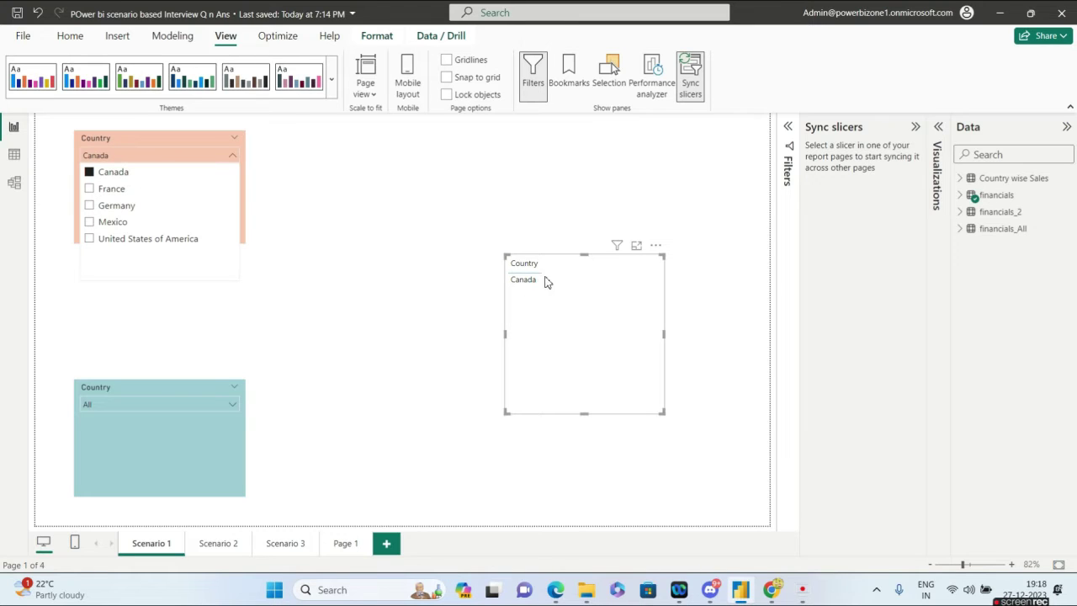
left_click(243, 199)
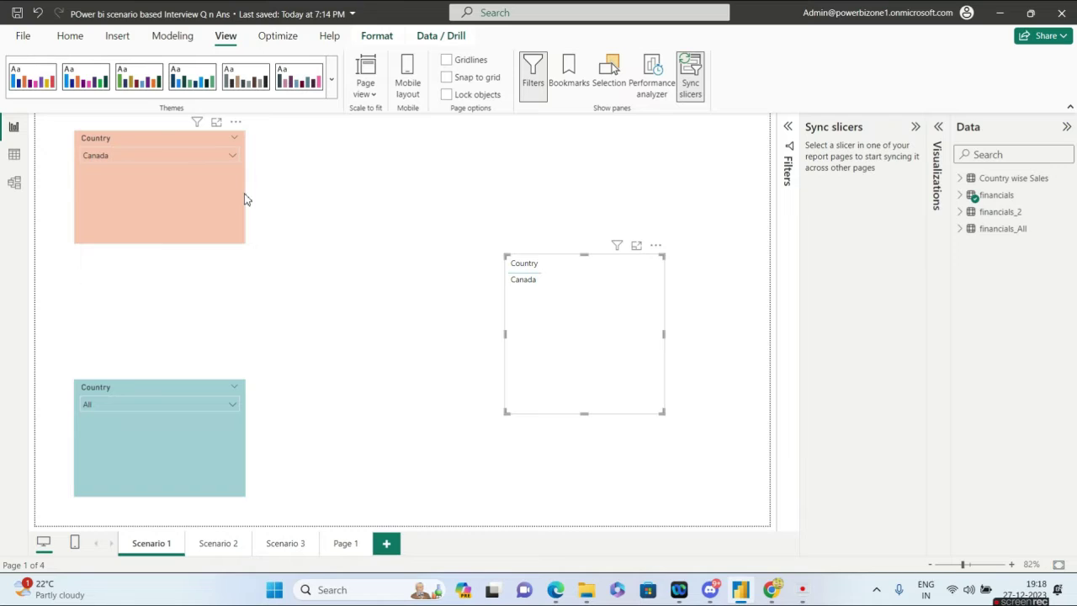
Inspect the teal Country slicer's list before and after clearing the orange slicer's selection
left_click(130, 408)
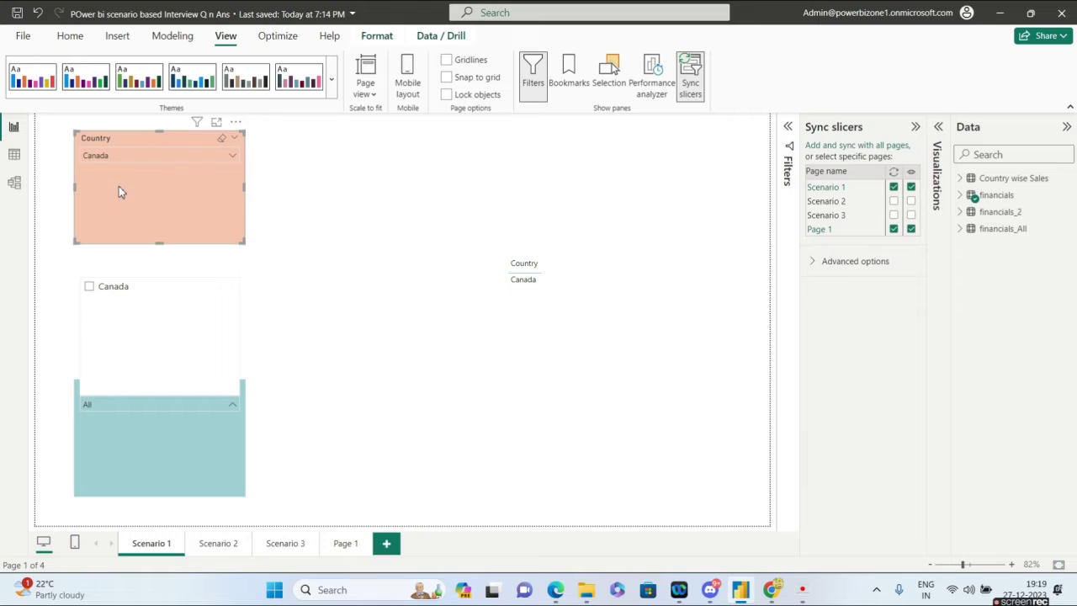
left_click(131, 437)
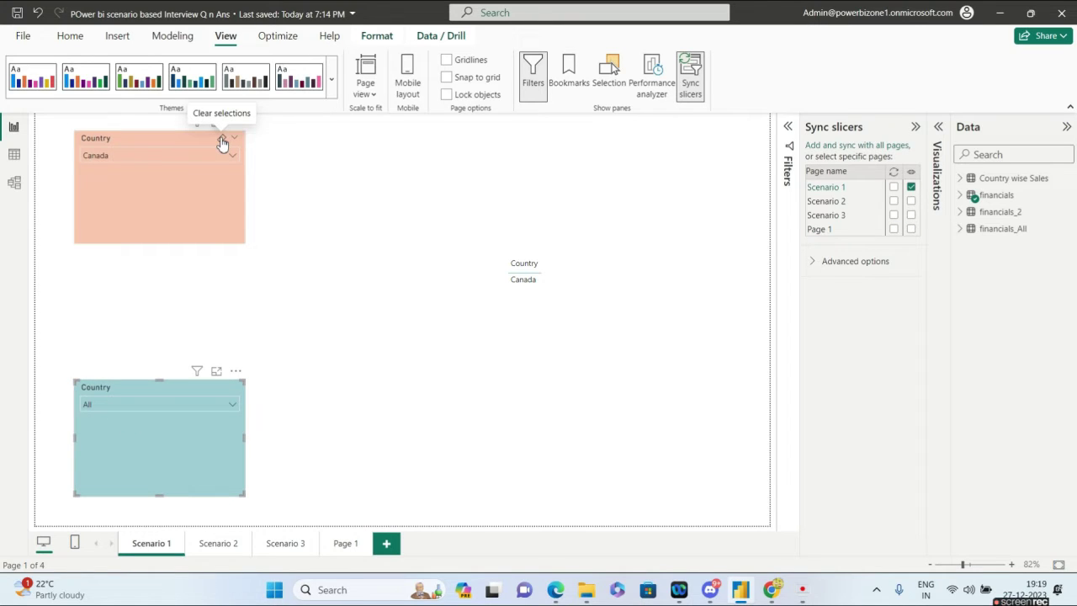
left_click(221, 142)
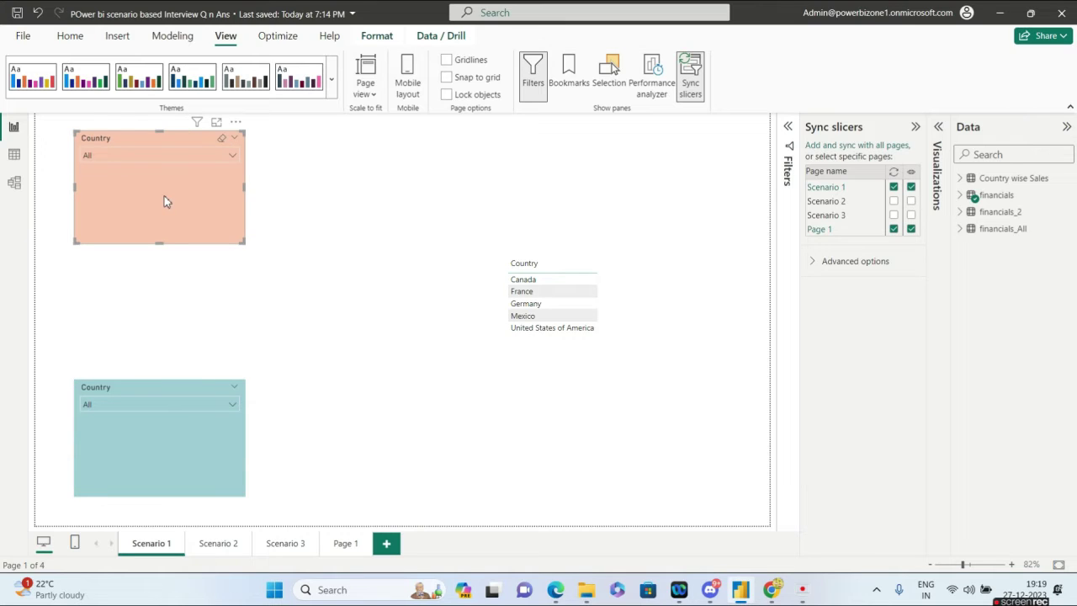
left_click(153, 403)
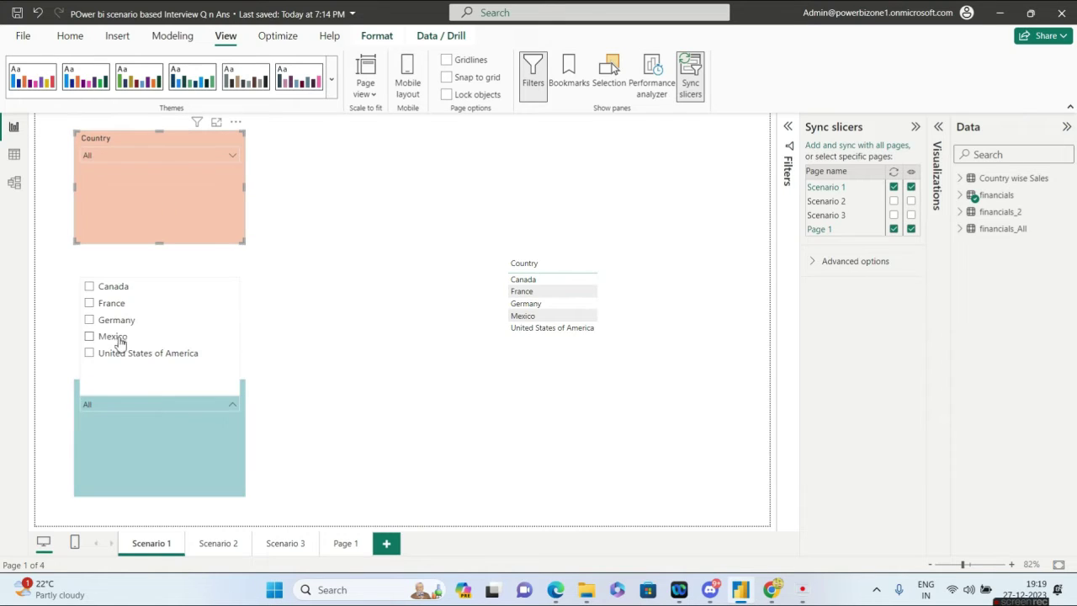
left_click(285, 331)
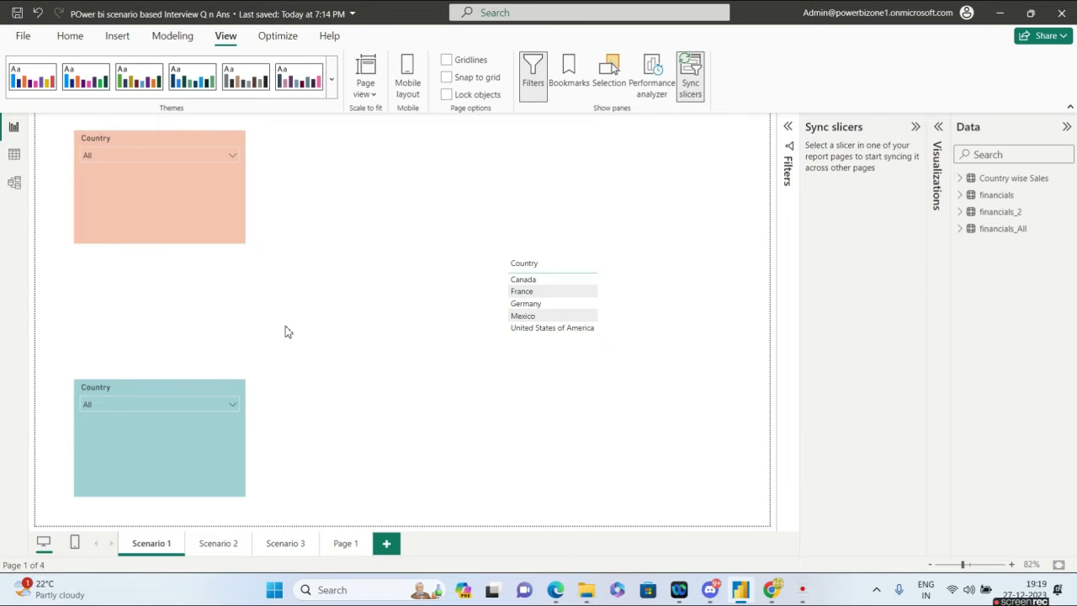
Select Canada again in the orange Country slicer to compare it with the teal slicer's selection
left_click(143, 160)
left_click(90, 172)
left_click(295, 329)
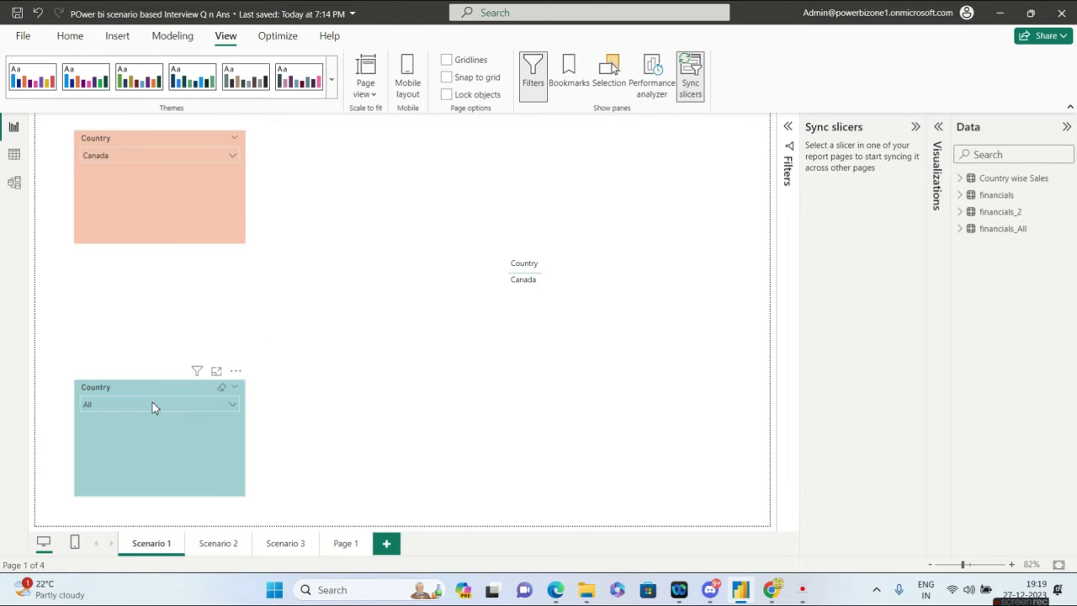
Change the orange Country slicer's selection to France and check its synced copy on Page 1
left_click(116, 157)
left_click(90, 190)
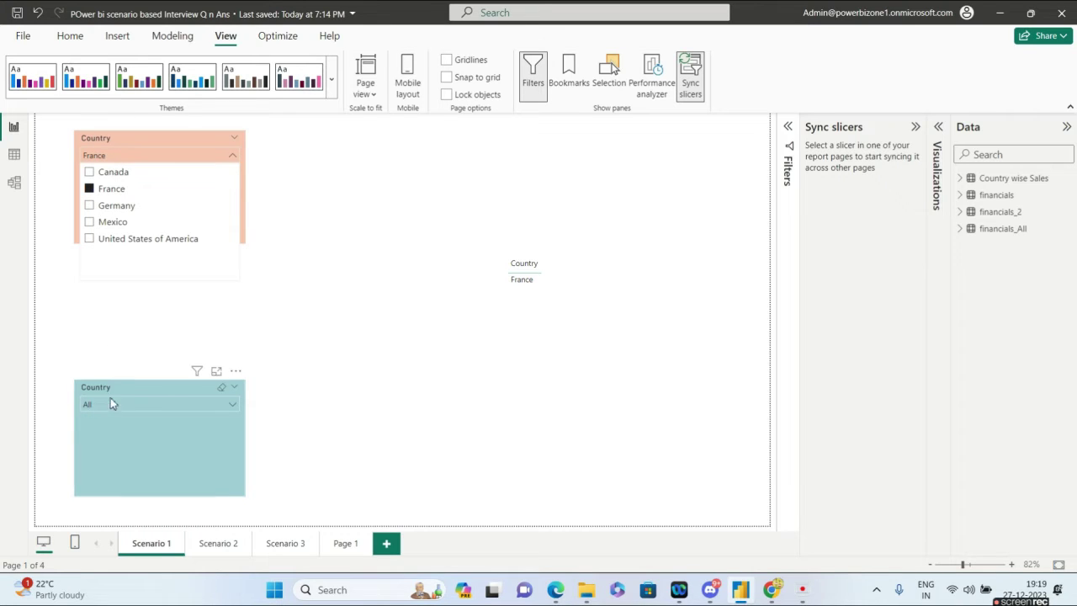
left_click(119, 359)
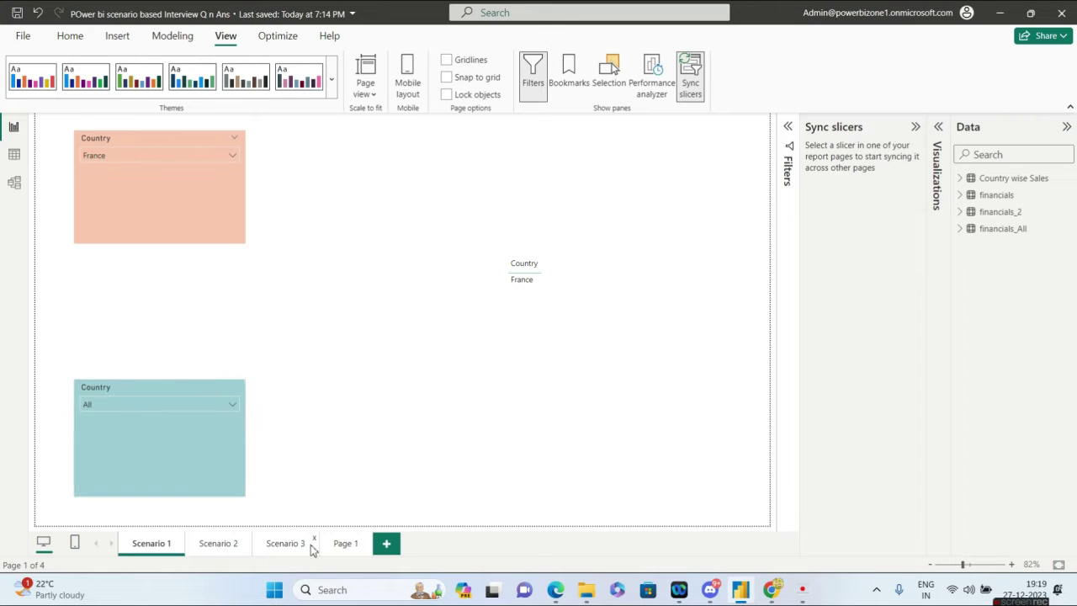
left_click(345, 544)
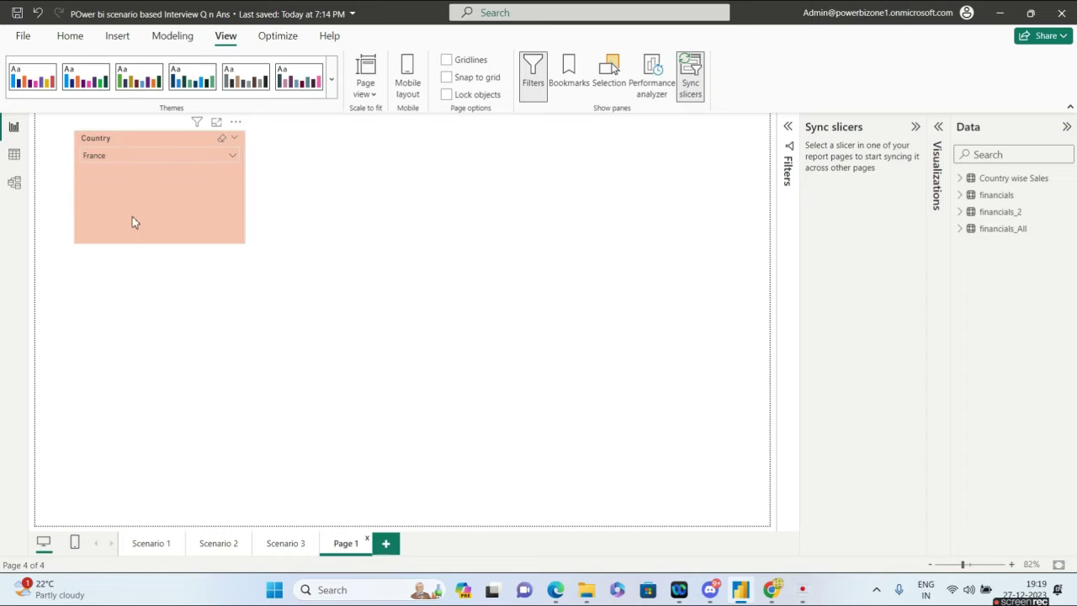
left_click(154, 544)
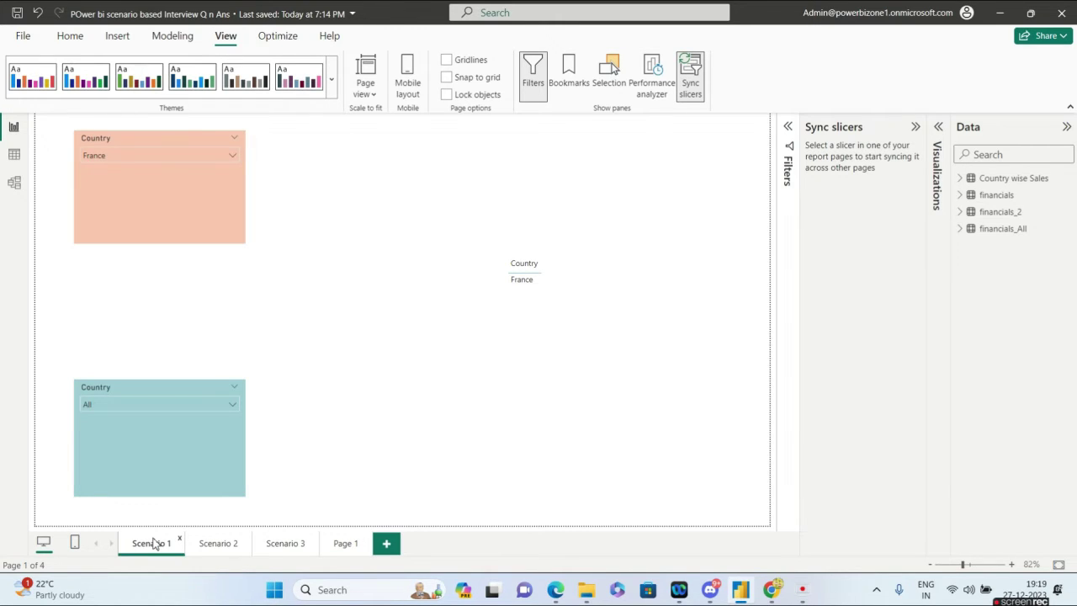
Set the orange Country slicer's sync group name to Country1 in the advanced sync options
left_click(212, 203)
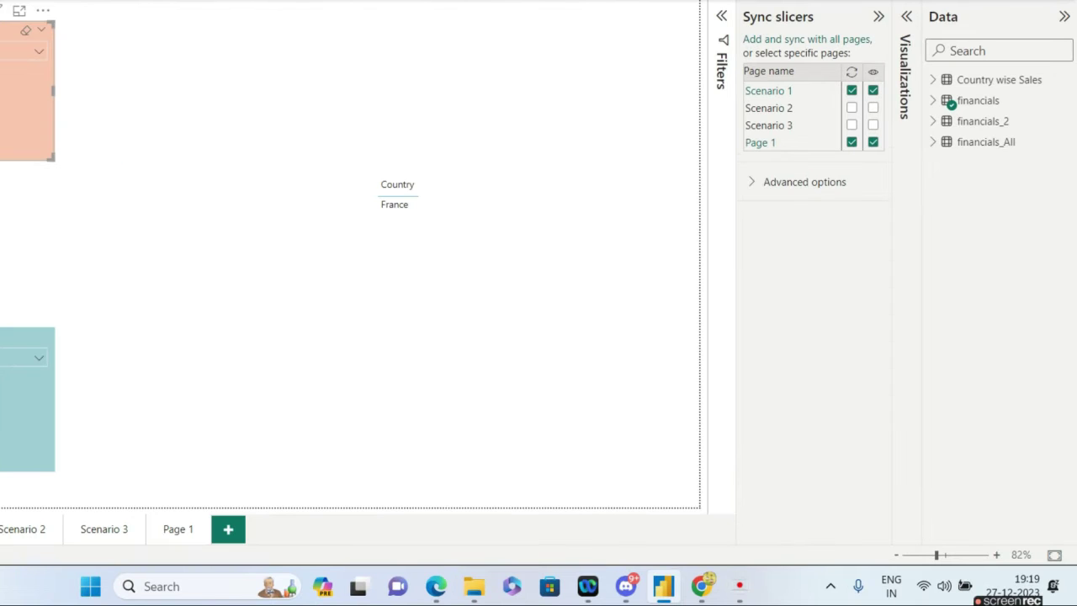
left_click(753, 185)
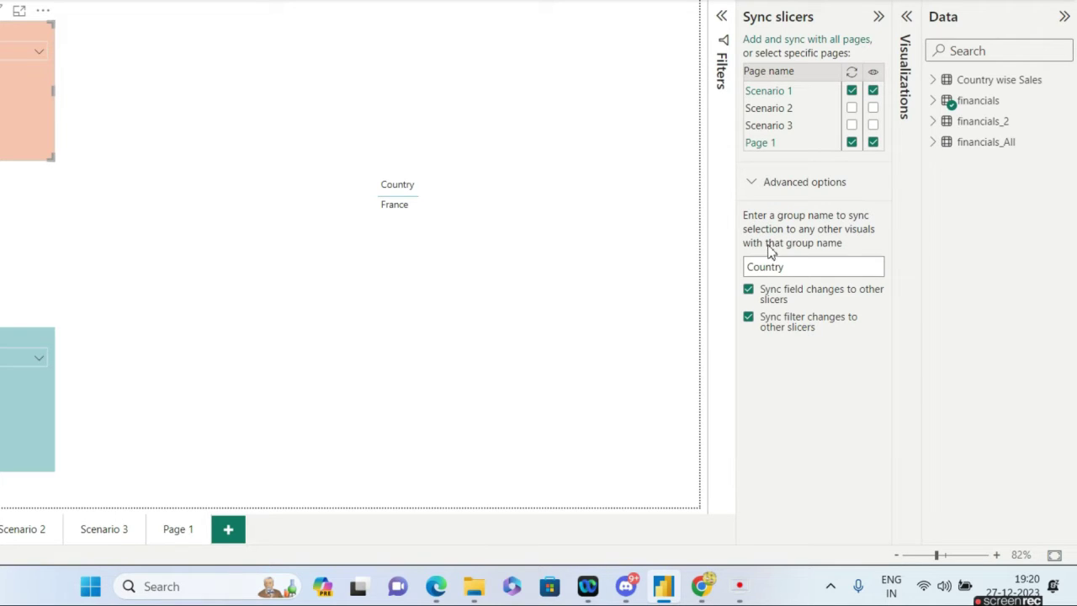
left_click(798, 268)
type("1")
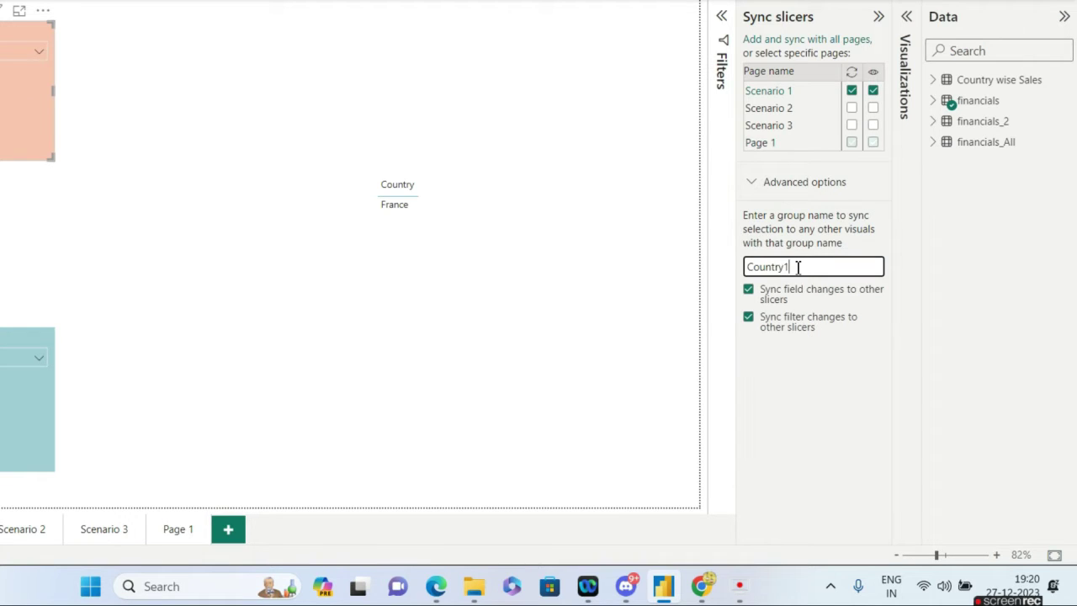
left_click(798, 360)
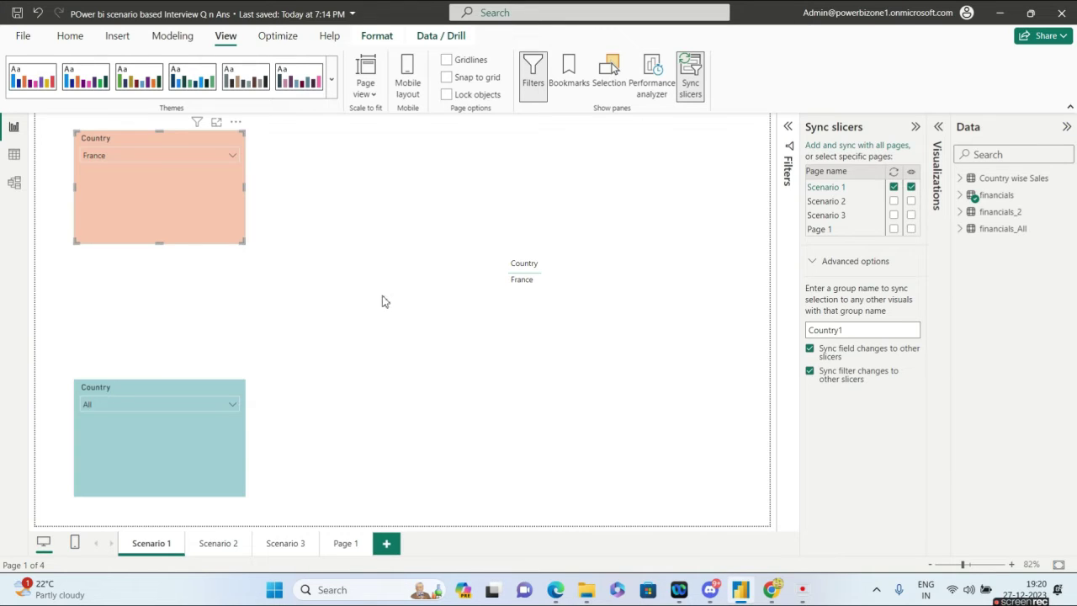
Set the teal Country slicer's sync group name to Country1, matching the orange slicer's group
left_click(180, 442)
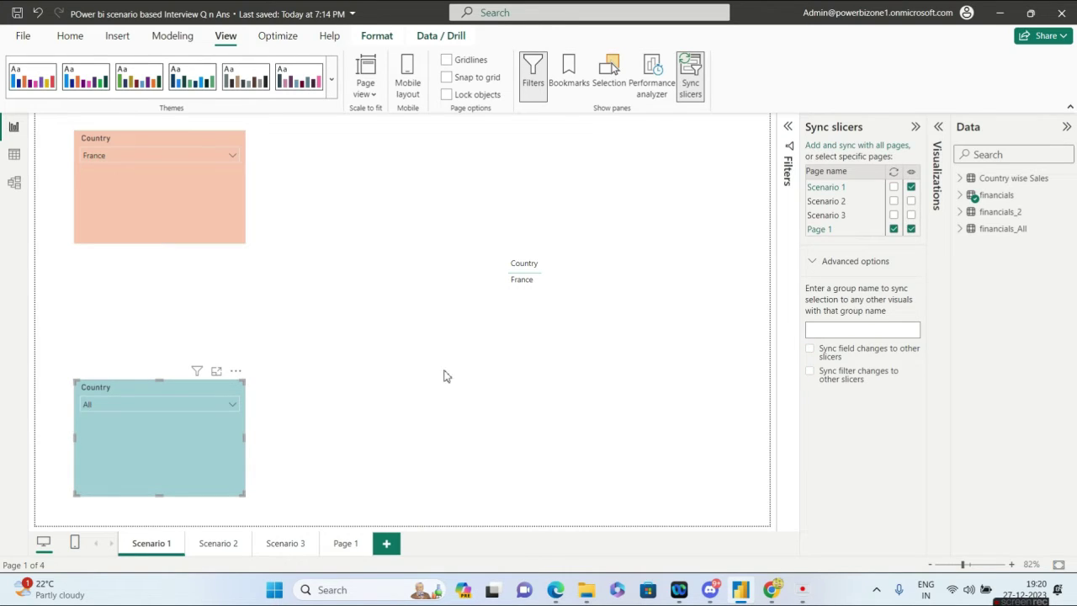
left_click(188, 202)
left_click(854, 330)
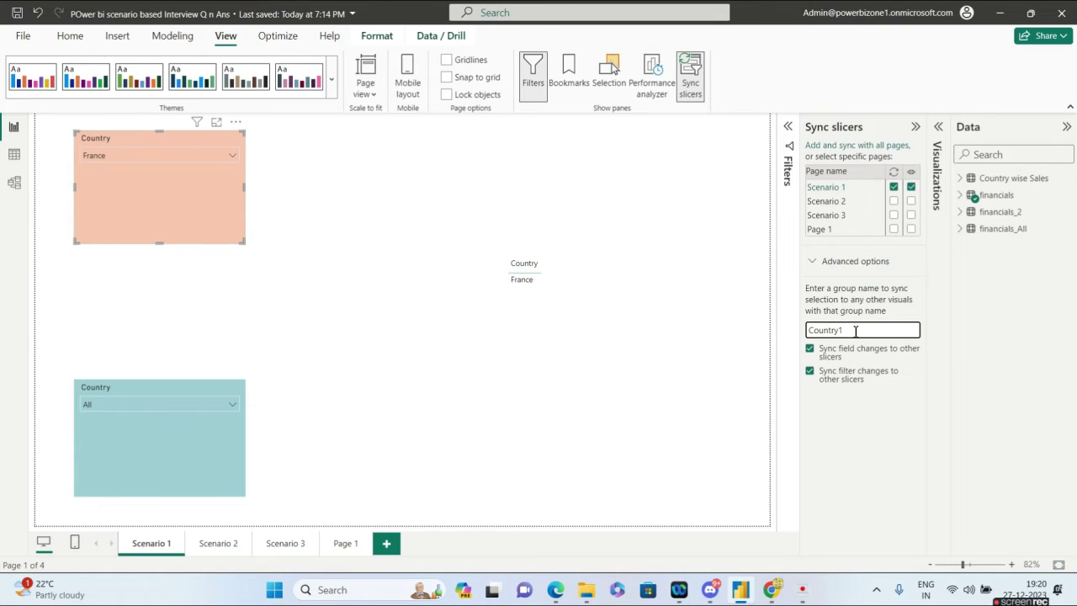
left_click_drag(851, 331, 791, 335)
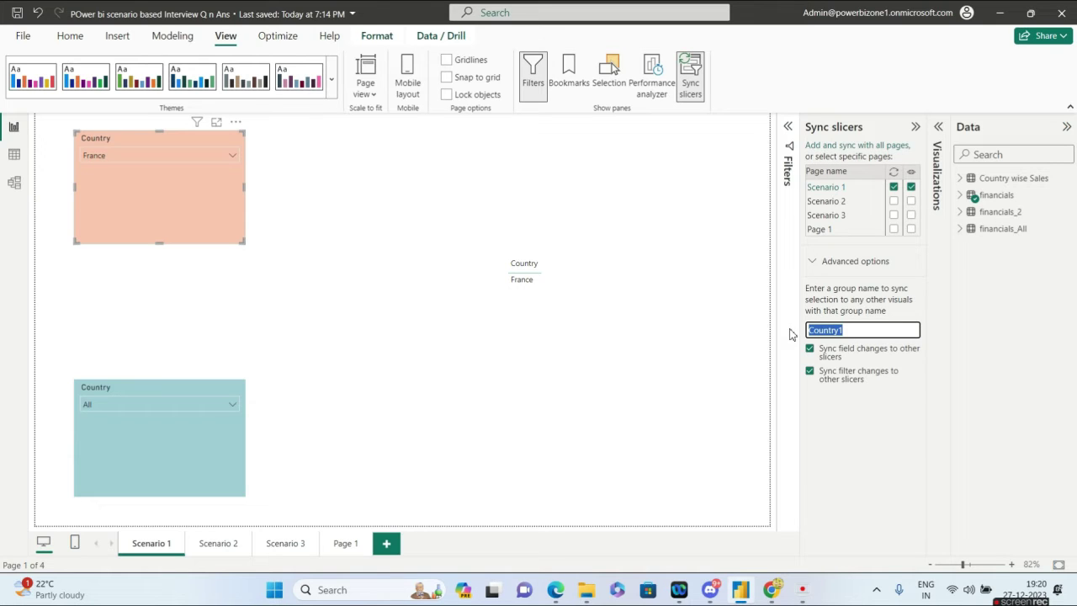
left_click(212, 448)
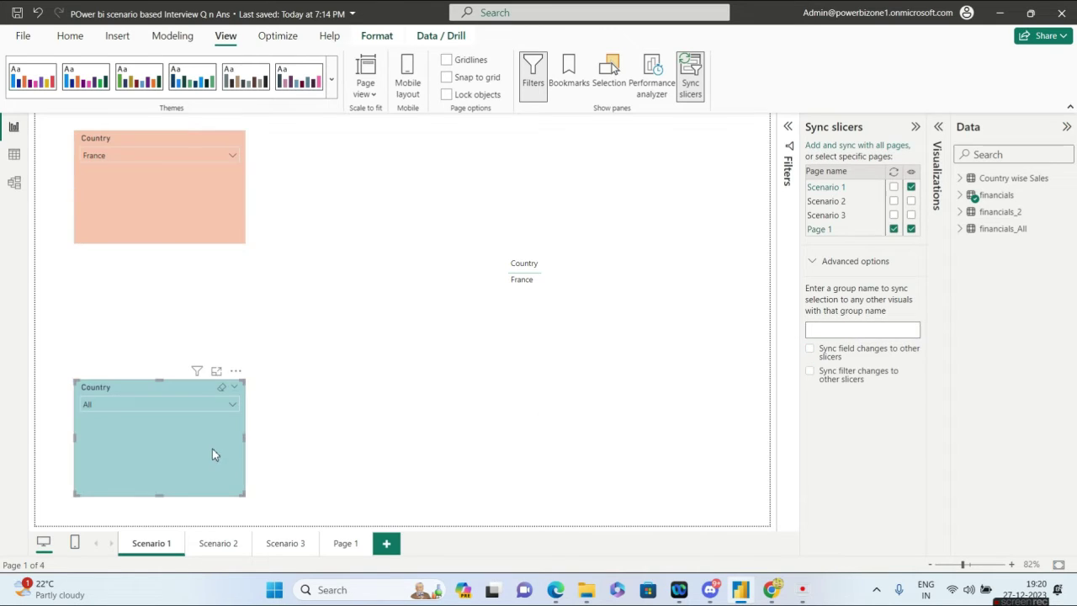
left_click(841, 331)
type("Country")
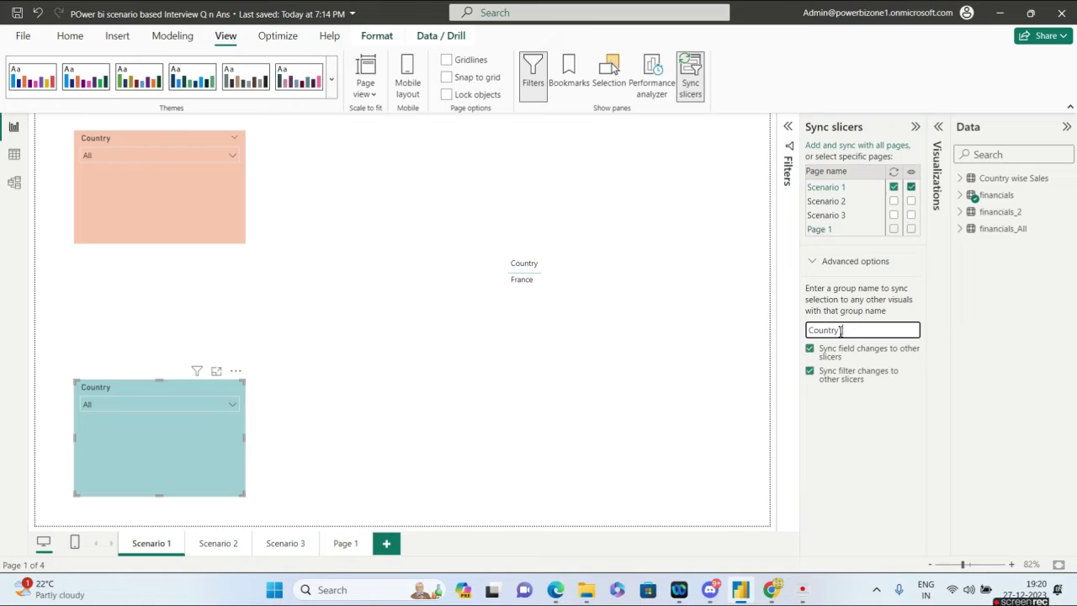
type("1")
left_click(673, 386)
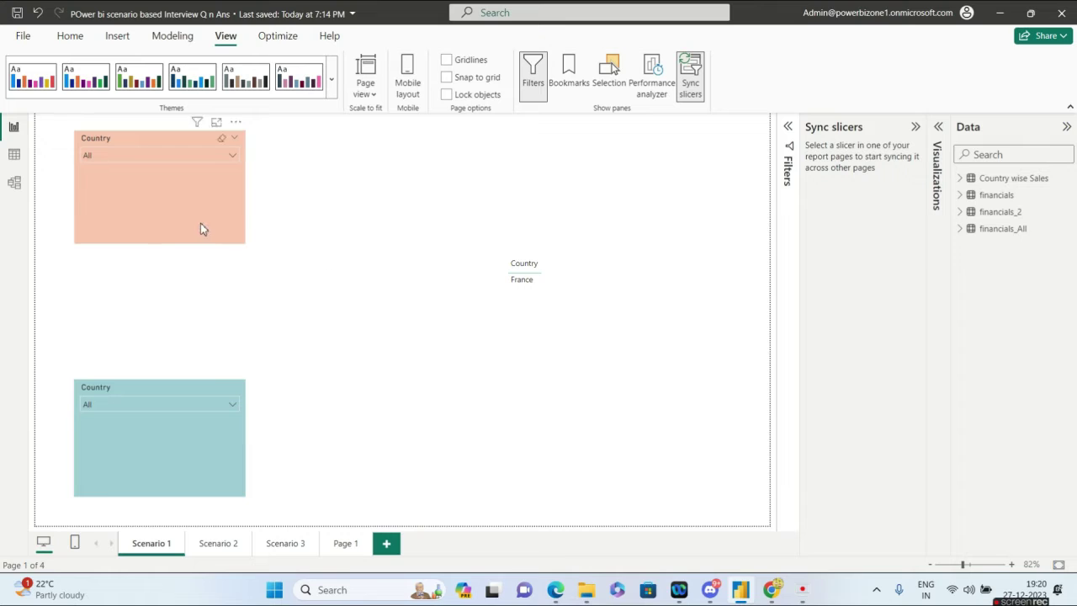
Select France in the orange Country slicer to test its sync with the teal slicer
left_click(139, 158)
left_click(89, 188)
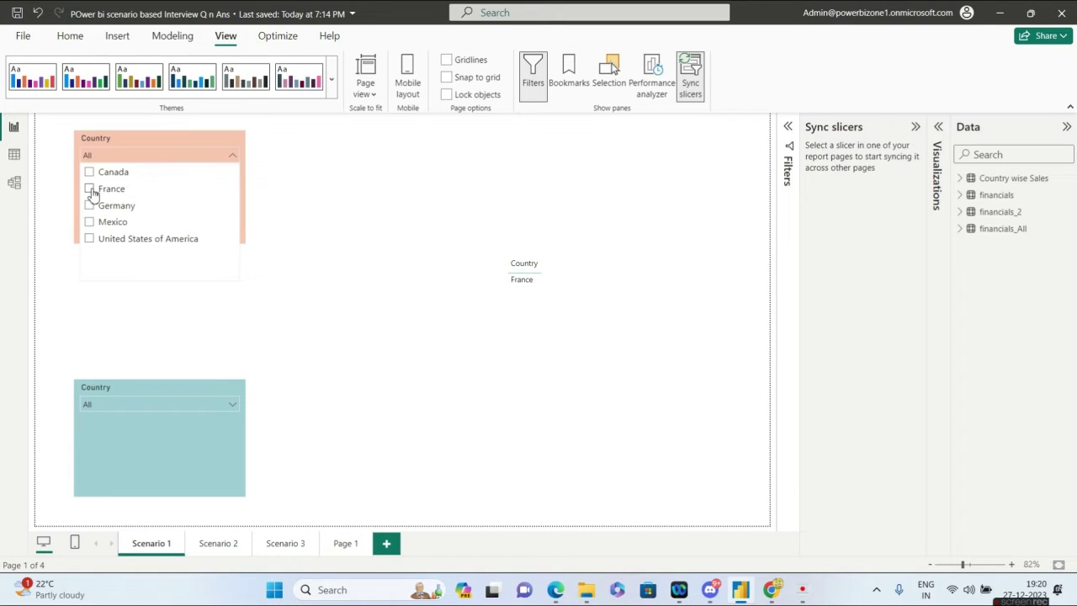
left_click(64, 300)
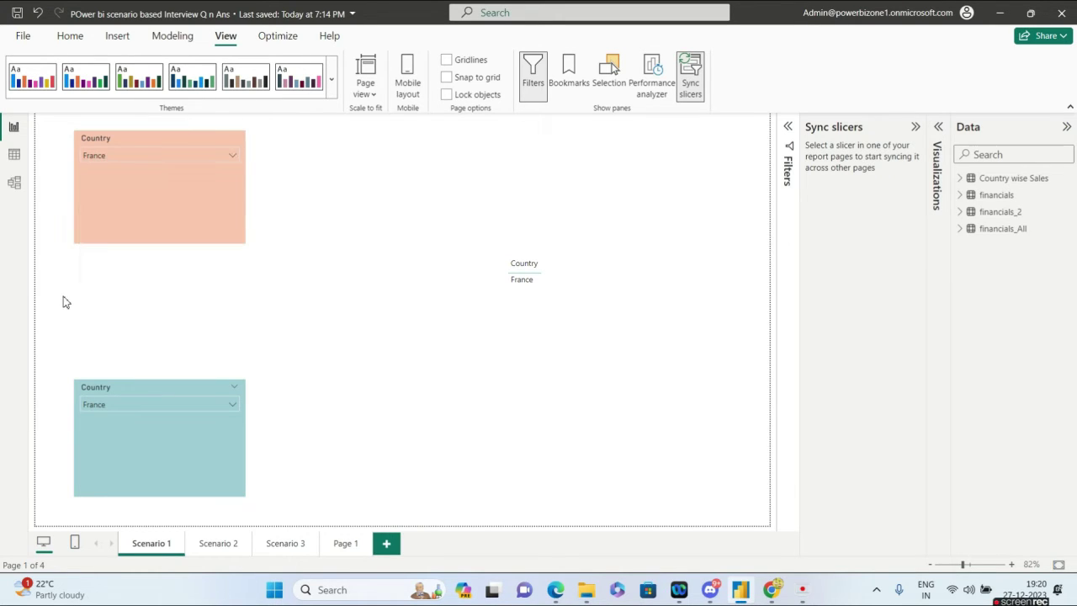
Change the teal Country slicer's selection to Mexico and check the orange slicer's selection and sync settings
left_click(119, 407)
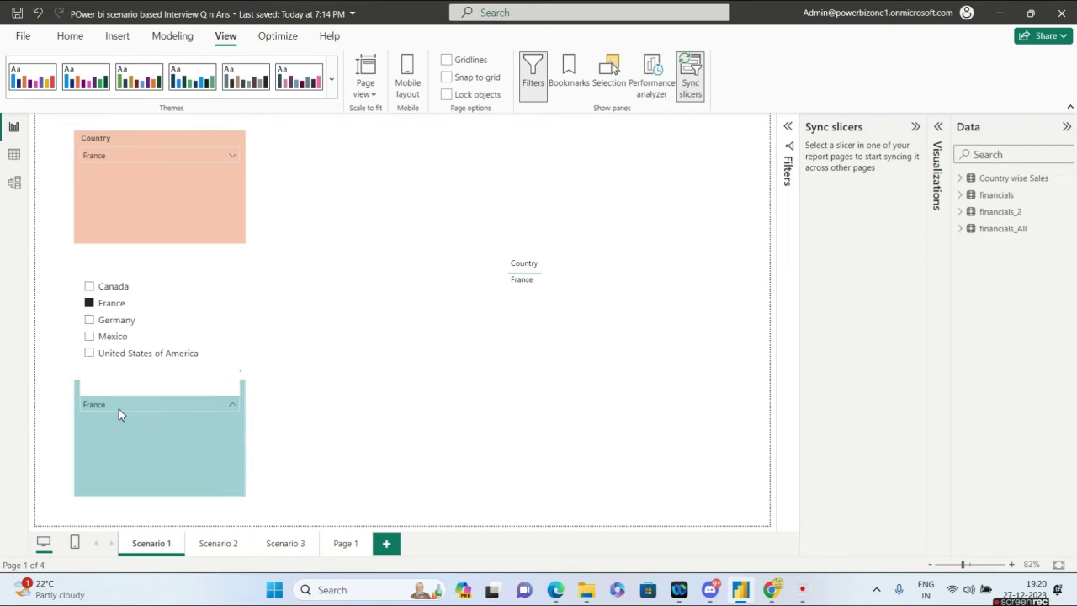
left_click(91, 339)
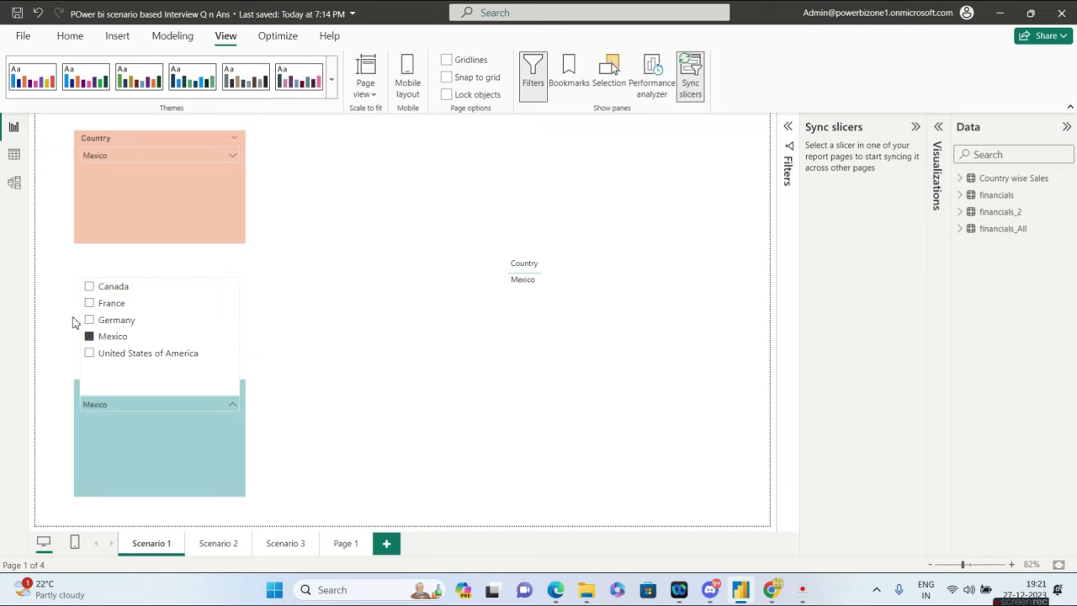
left_click(68, 312)
left_click(113, 155)
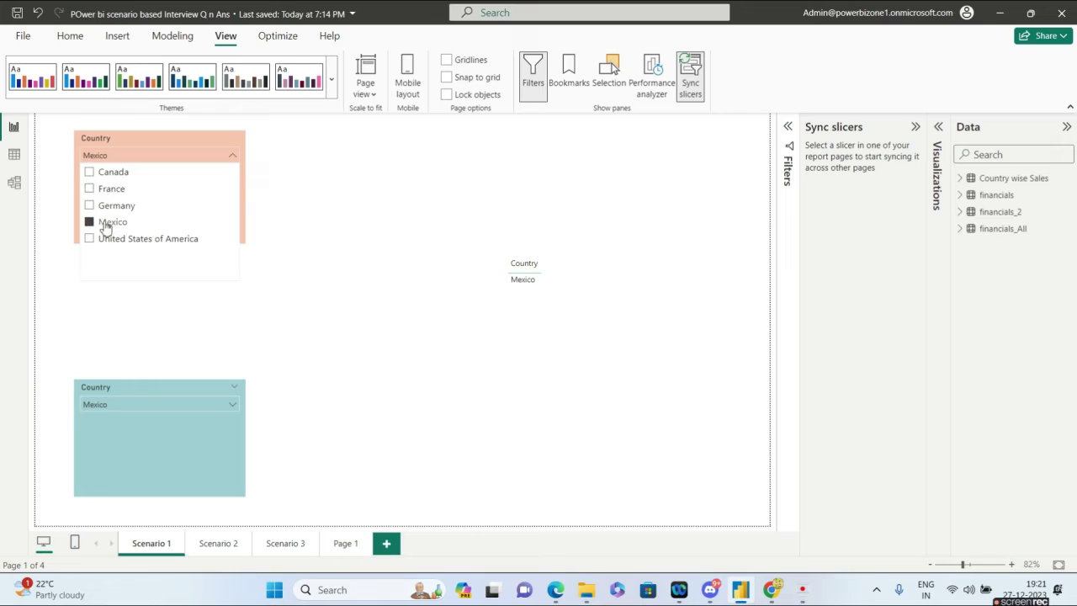
left_click(80, 305)
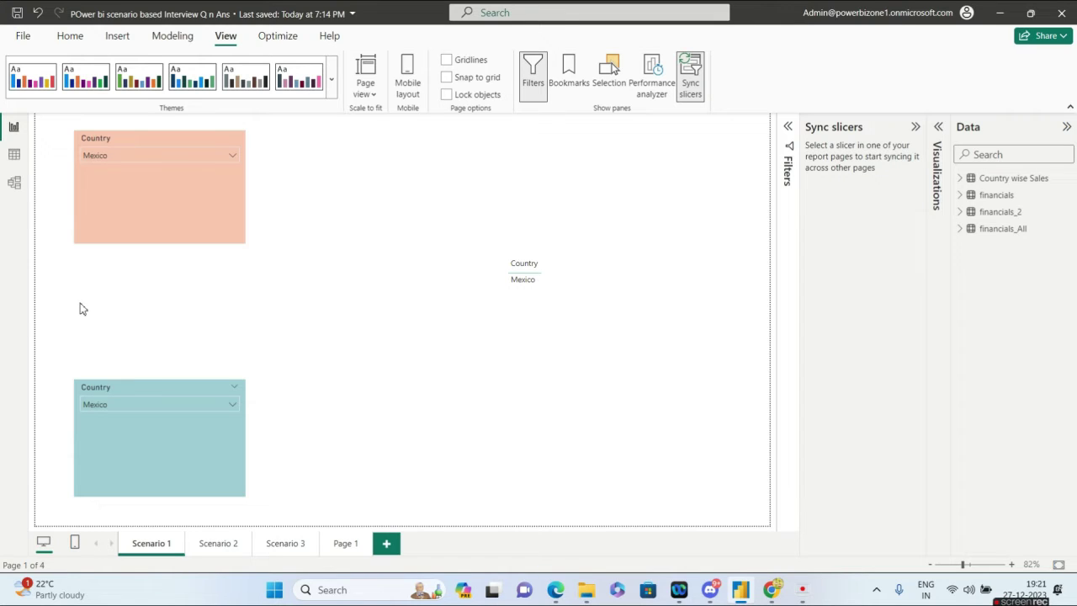
left_click(173, 199)
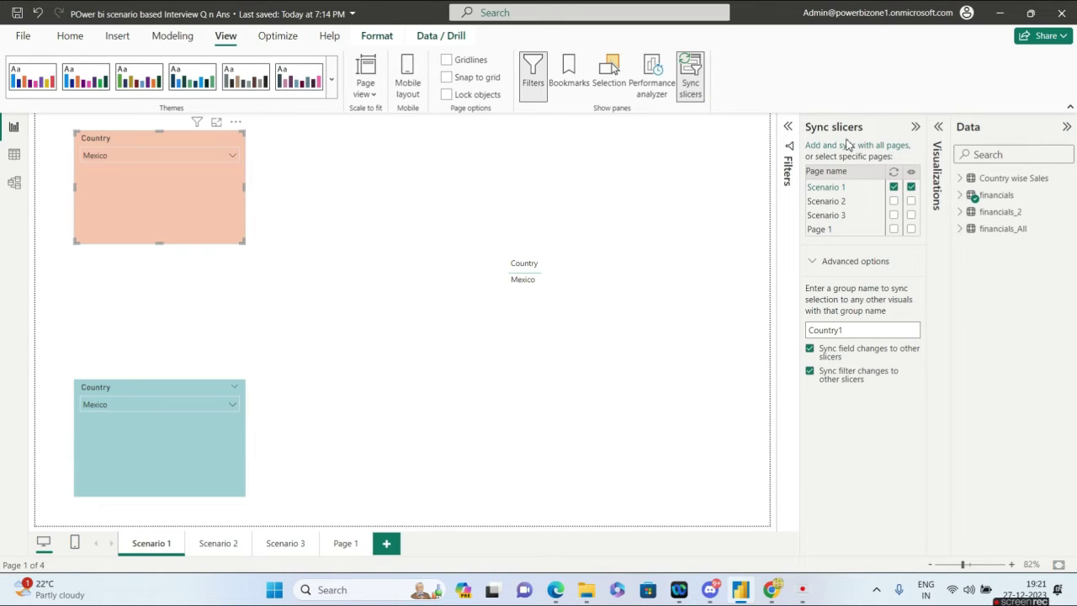
On the Scenario 2 page, inspect the Measure 2 formula from Country wise Sales and the description of its COALESCE function
left_click(218, 543)
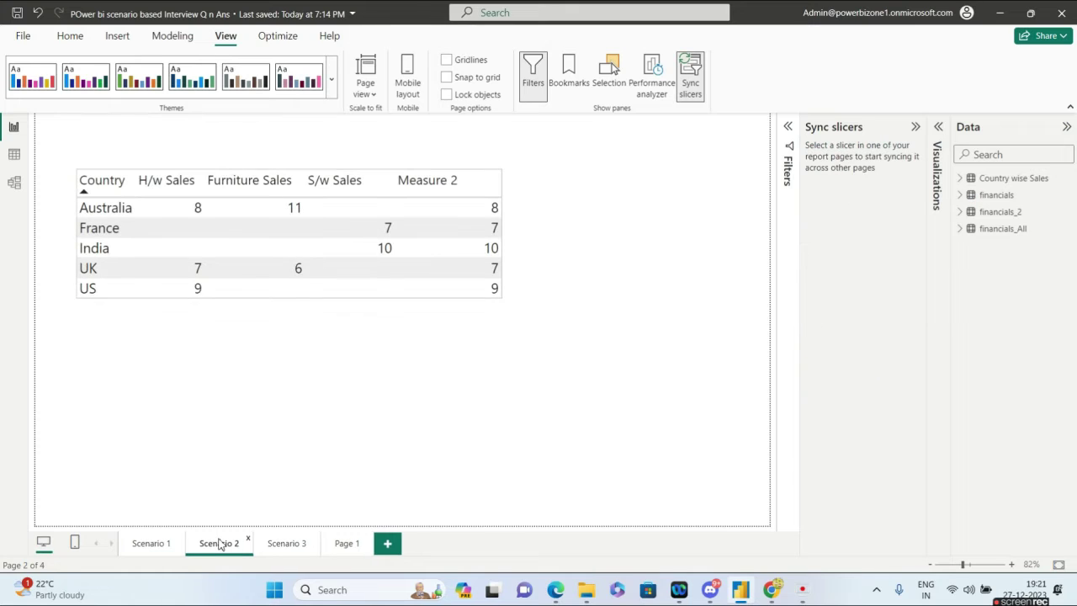
left_click(329, 317)
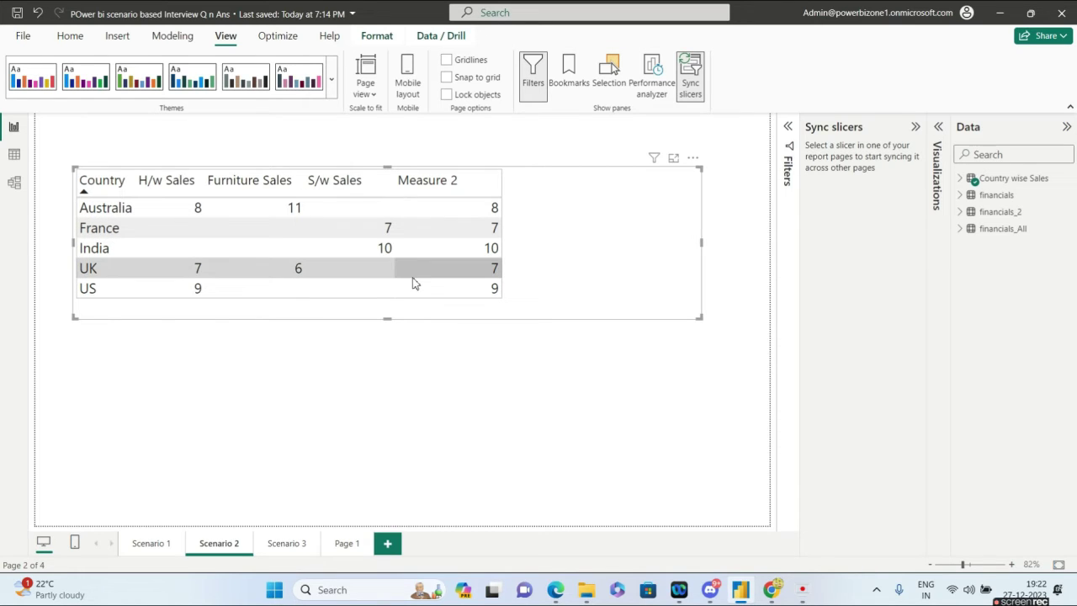
left_click(959, 180)
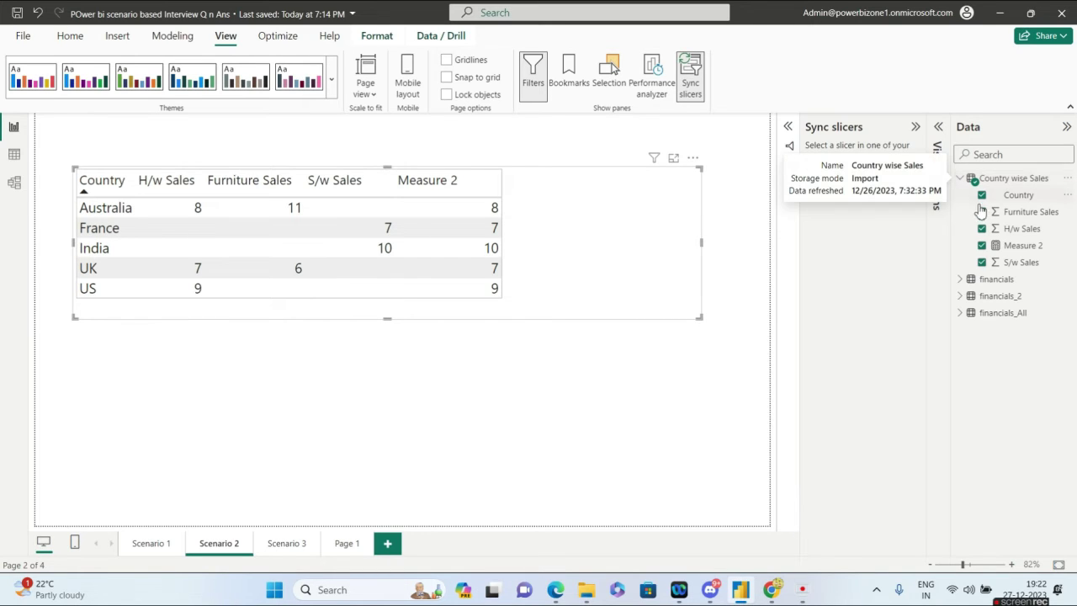
left_click(1006, 250)
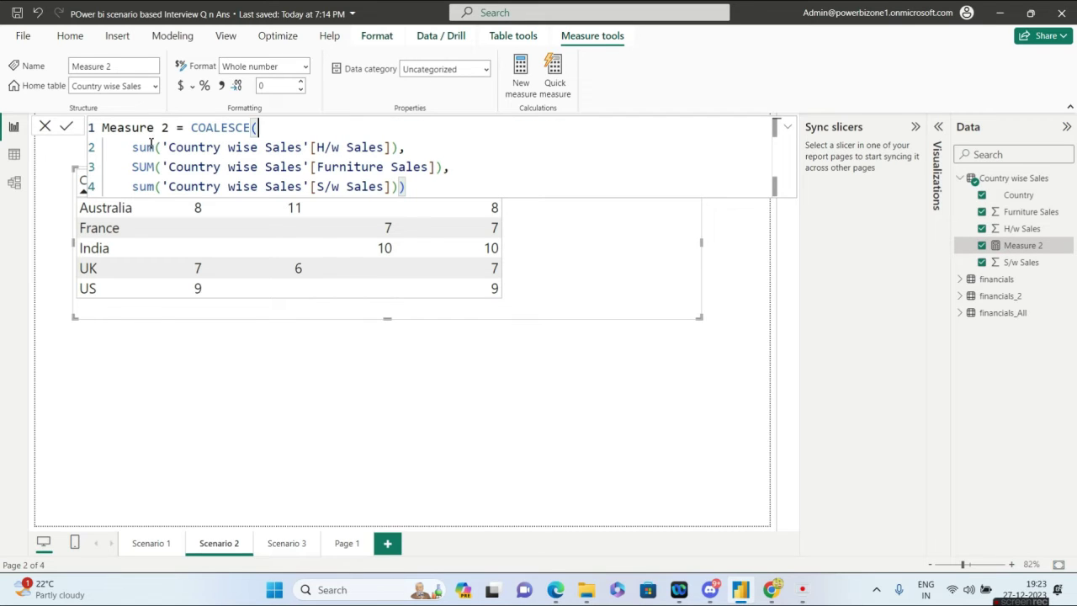
left_click(252, 127)
key("ctrl+space")
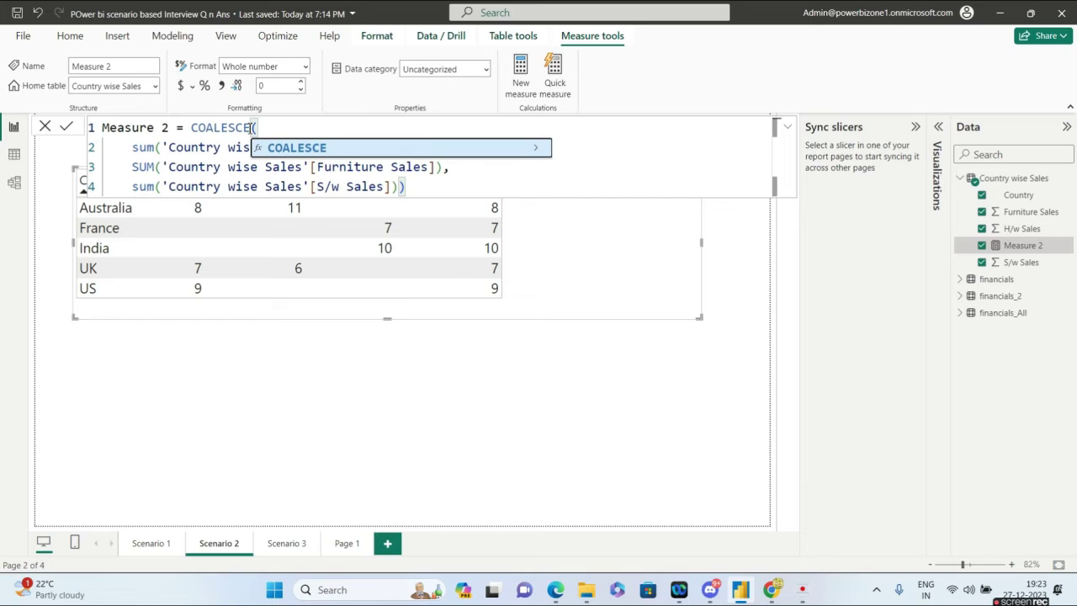
left_click(319, 147)
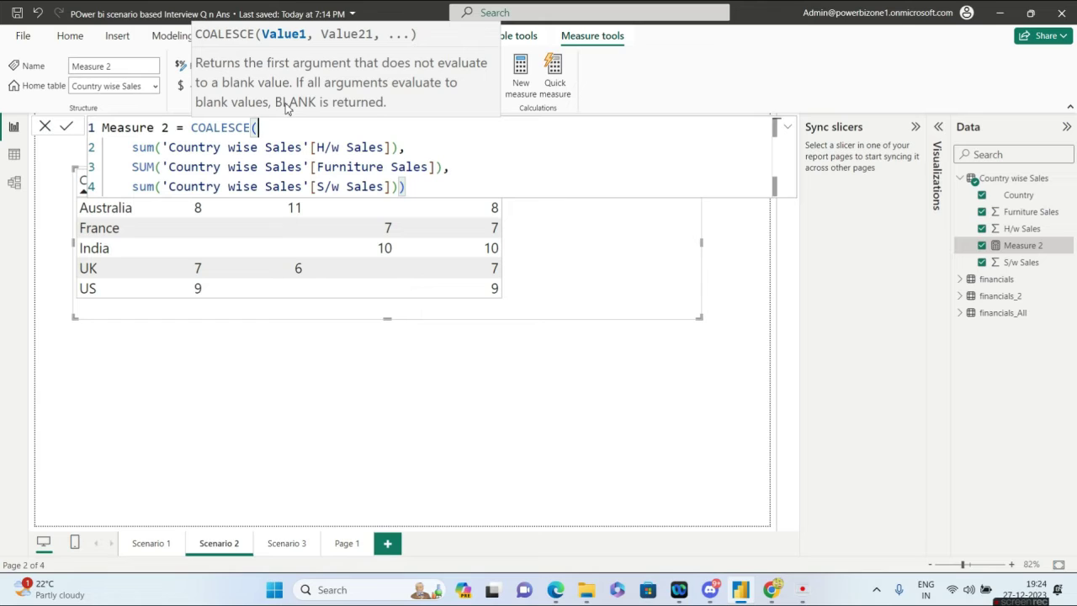
Review the H/w Sales, Furniture Sales and S/w Sales arguments in Measure 2 and close the formula without editing it
left_click(287, 146)
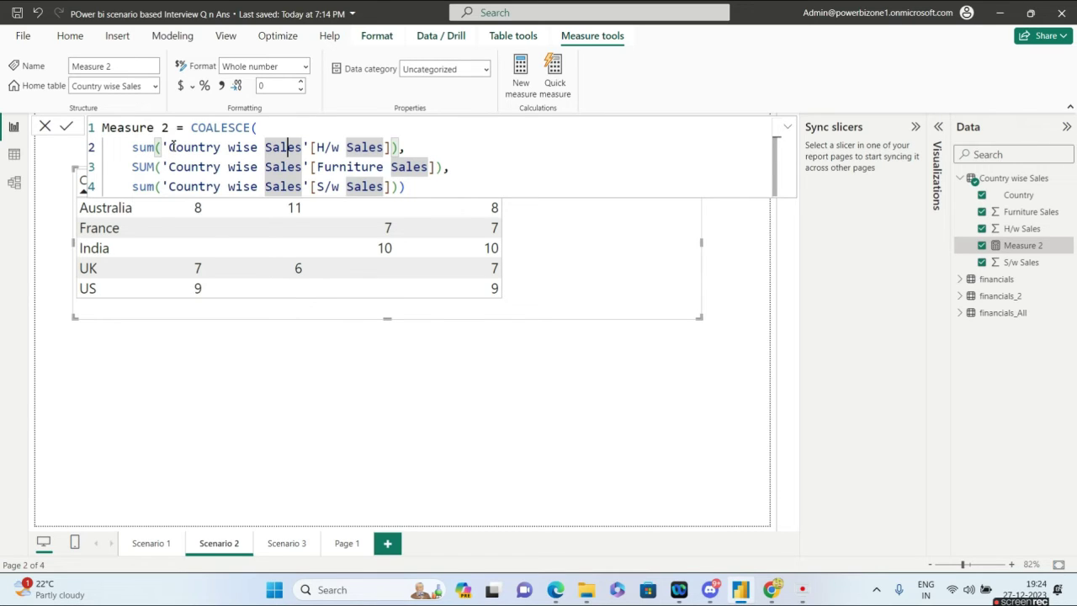
left_click_drag(171, 146, 388, 147)
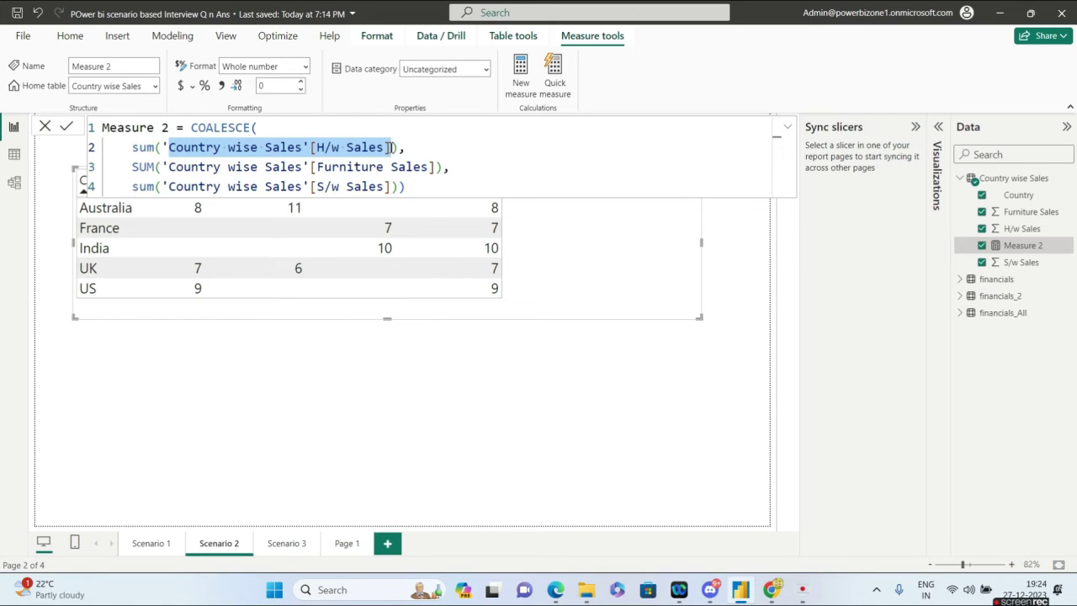
left_click(316, 167)
left_click_drag(316, 166, 446, 167)
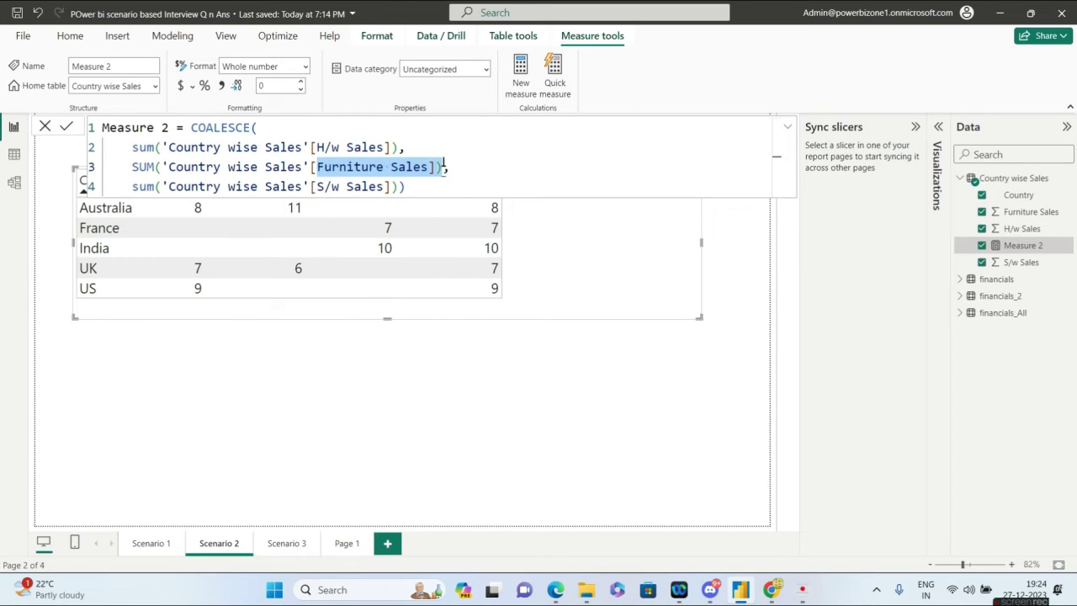
left_click_drag(317, 187, 392, 186)
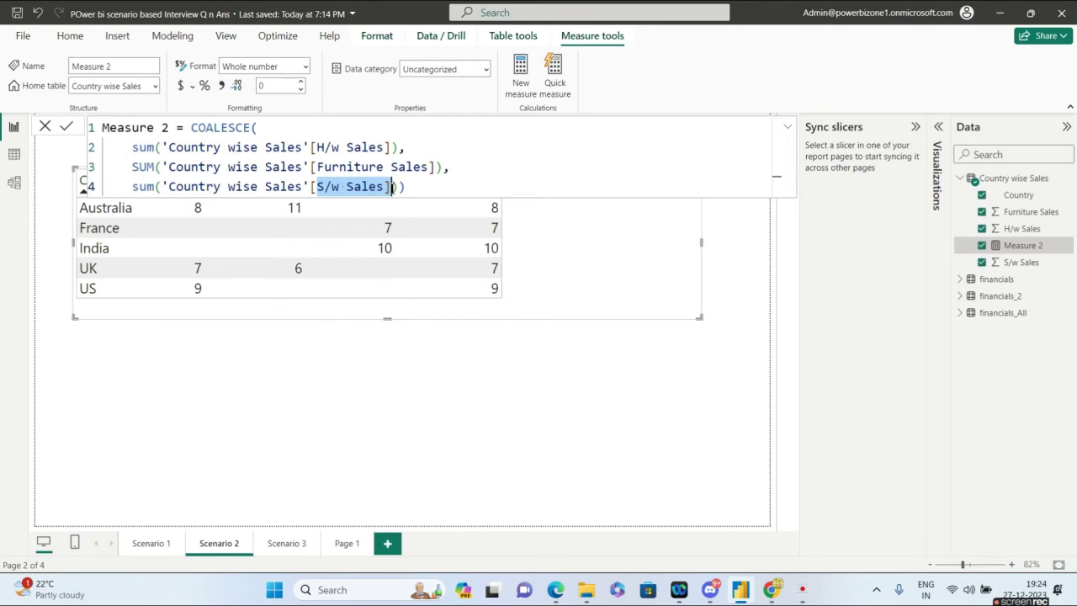
left_click(566, 289)
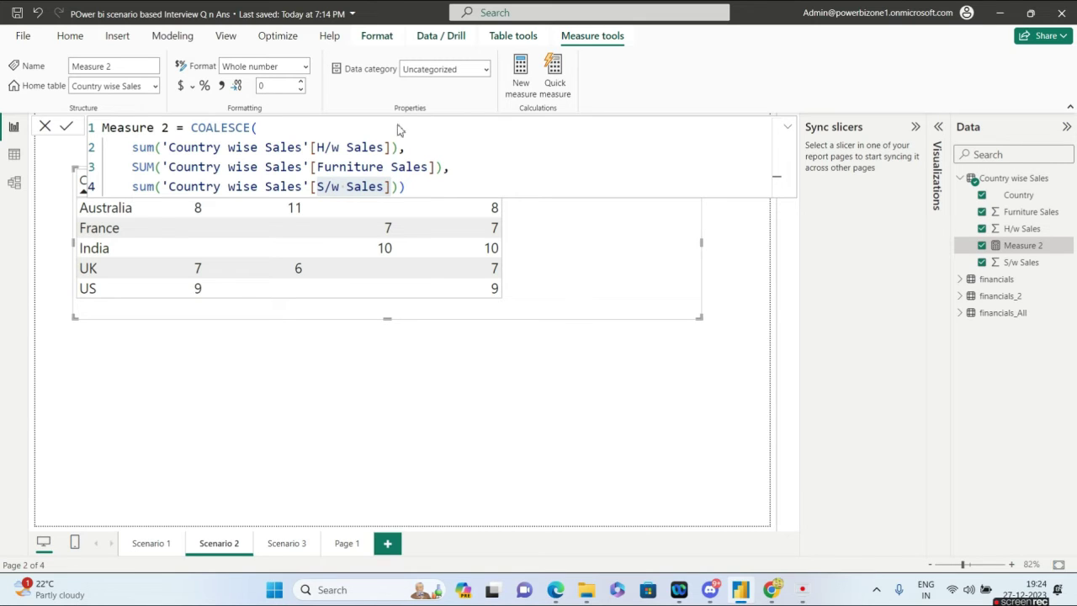
left_click(46, 127)
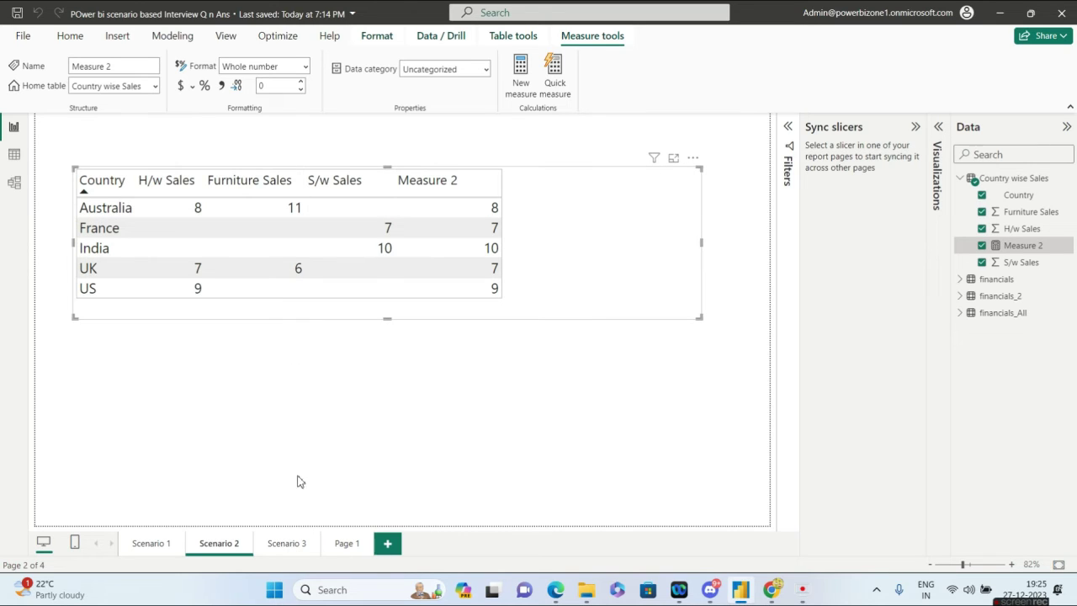
On the Scenario 3 page, reorder the table's columns so that Furniture Sales comes before H/w Sales
left_click(287, 546)
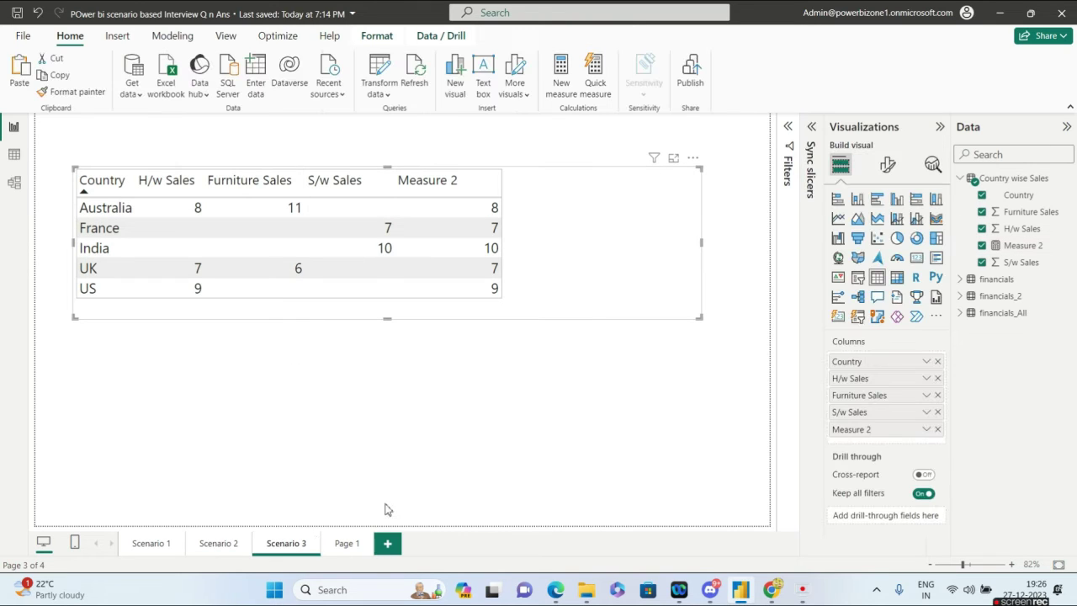
left_click(221, 543)
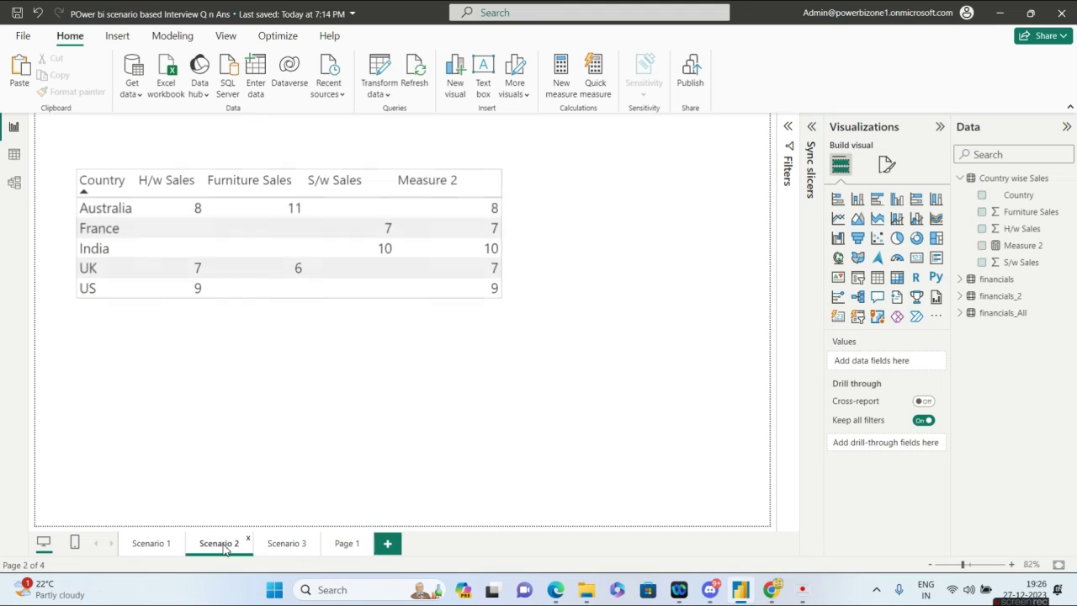
left_click(288, 545)
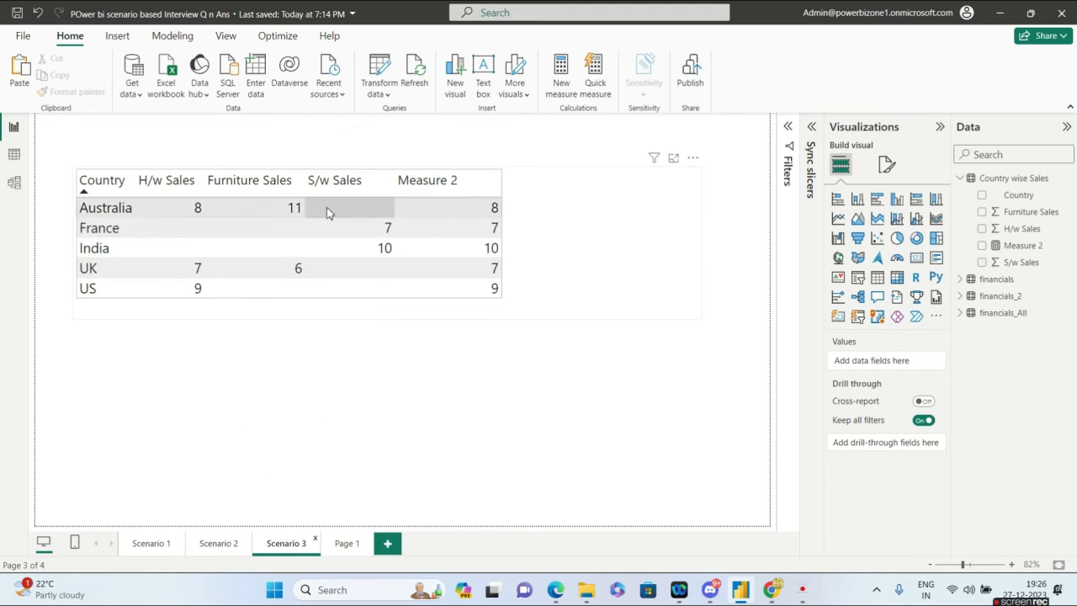
left_click(591, 289)
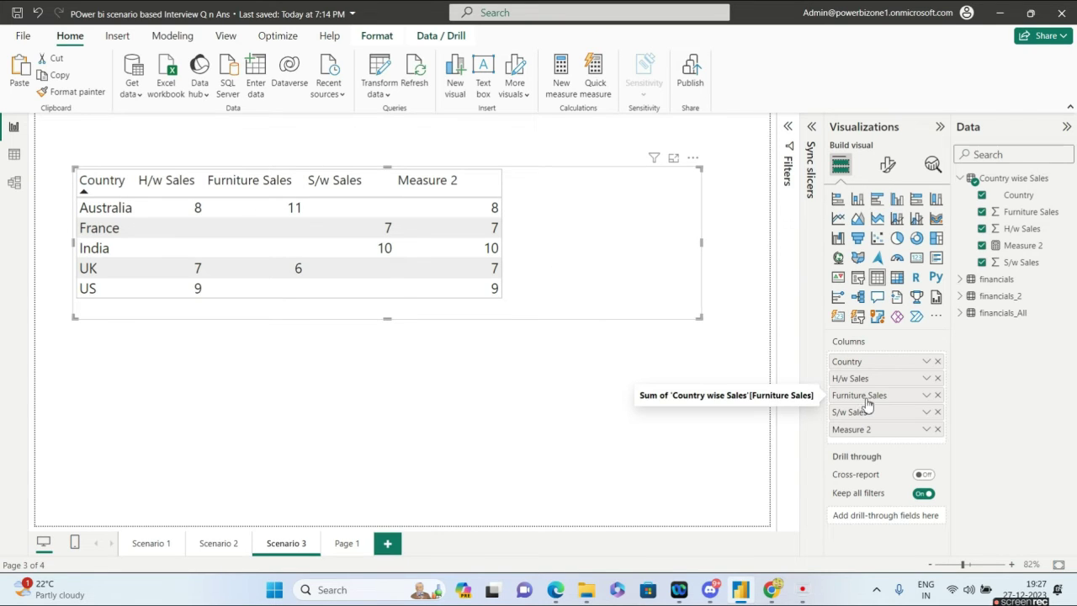
left_click_drag(868, 404, 869, 379)
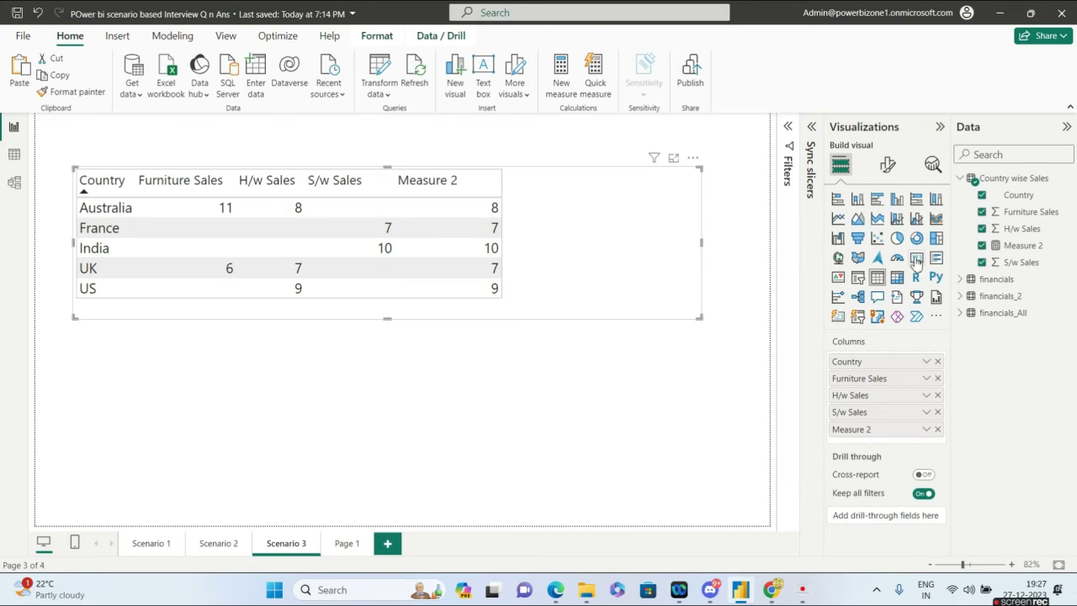
In Measure 2's COALESCE formula, move the SUM of Furniture Sales ahead of the H/w Sales sum, followed by a comma
left_click(1015, 250)
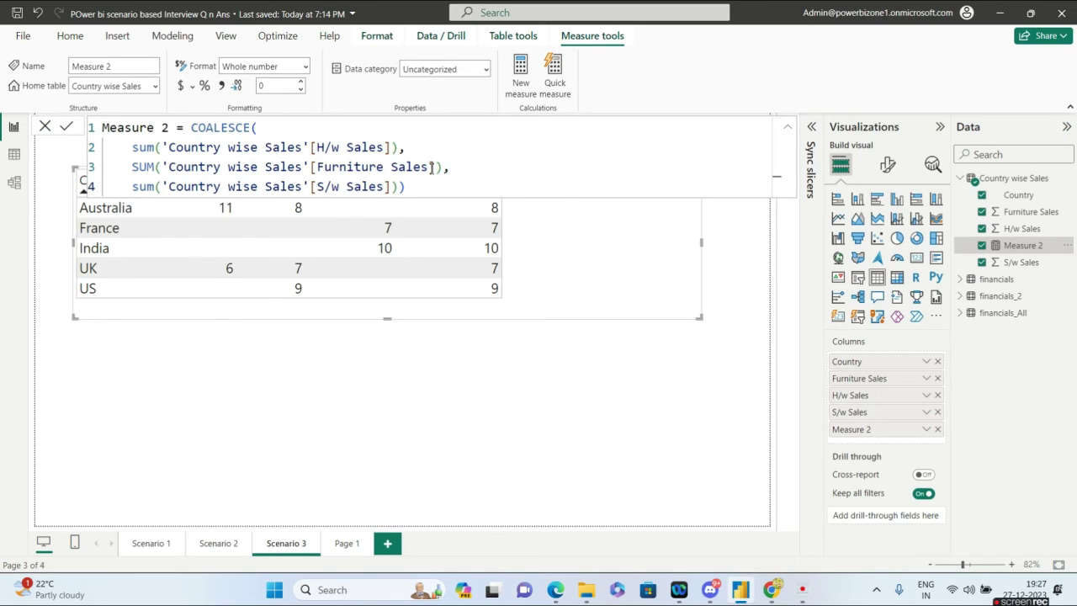
left_click_drag(444, 167, 126, 167)
key("ctrl+c")
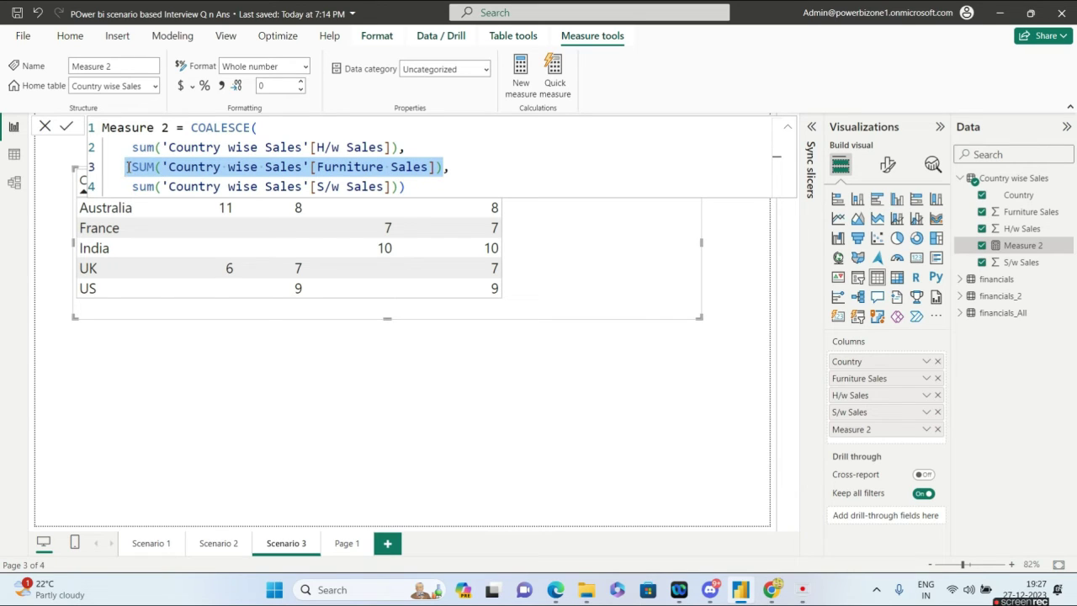
key("BackSpace")
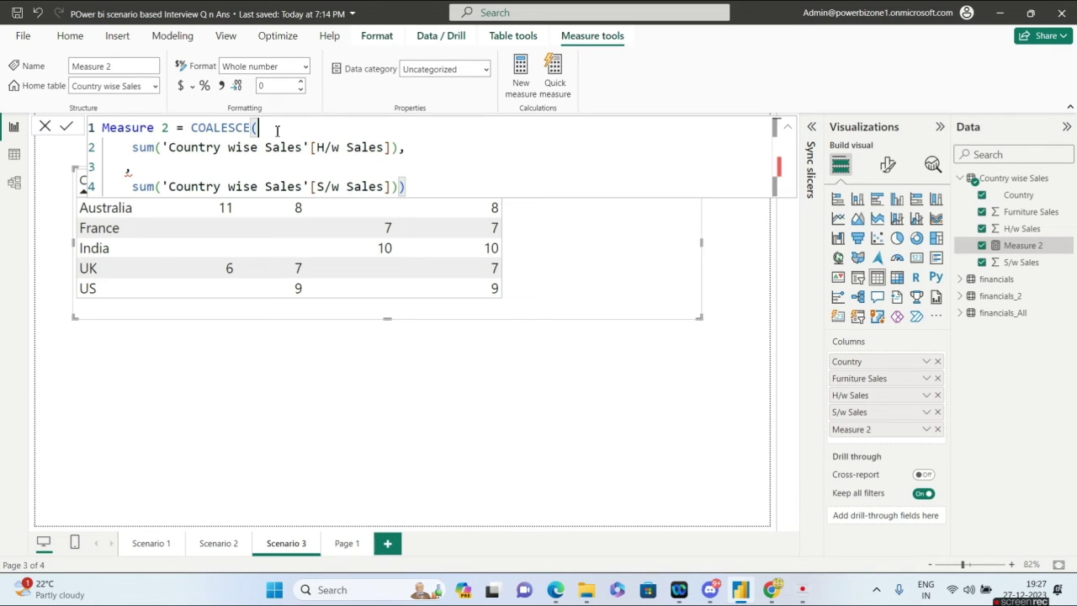
key("Return")
key("ctrl+v")
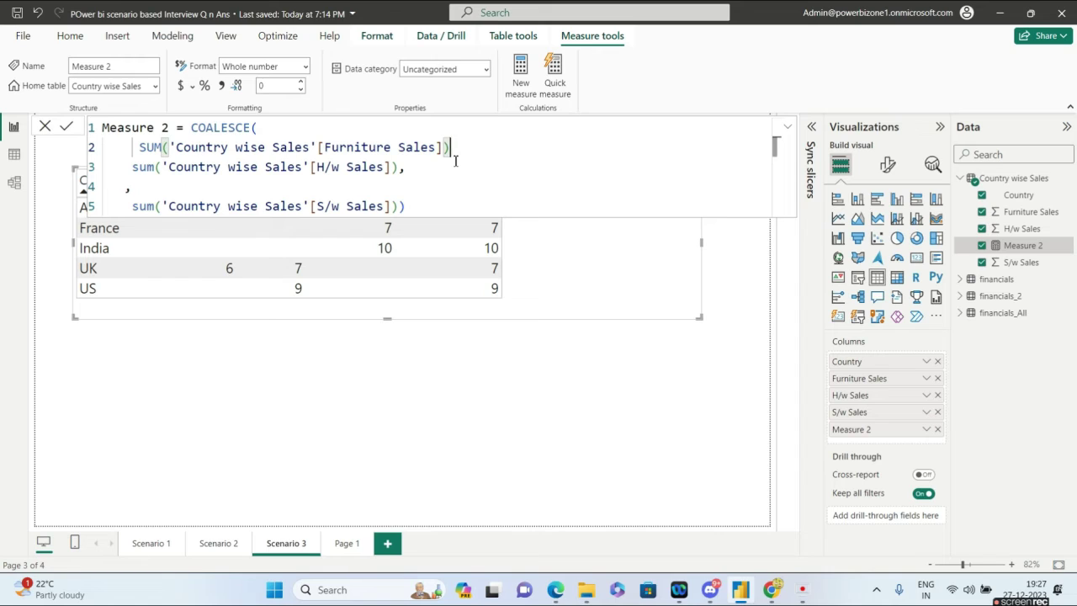
type(",")
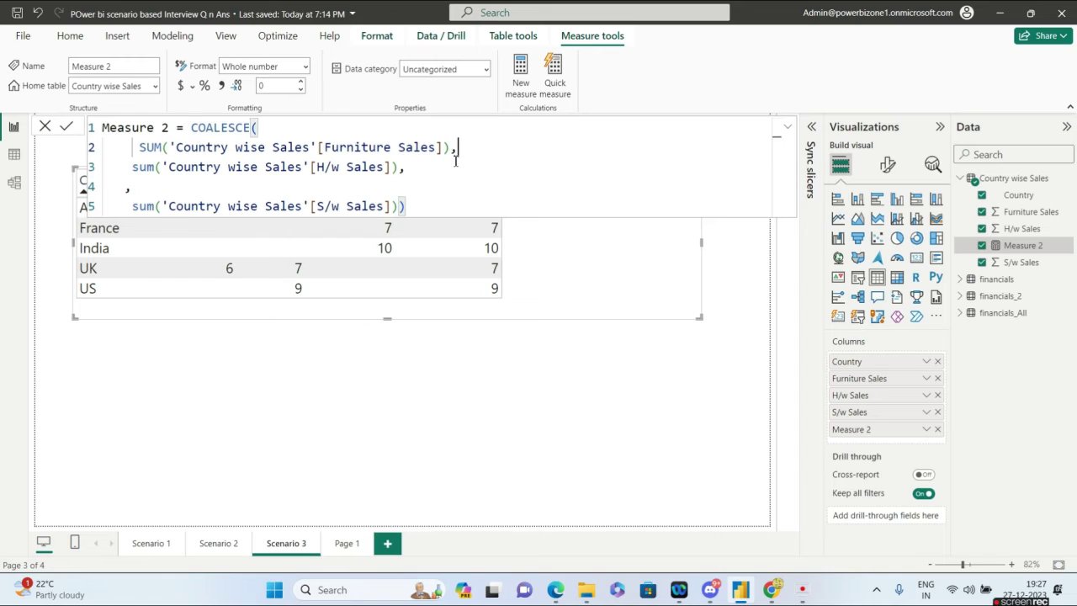
Remove the leftover comma and empty line before the S/w Sales sum, and commit the Measure 2 formula
left_click(223, 192)
key("BackSpace")
key("BackSpace")
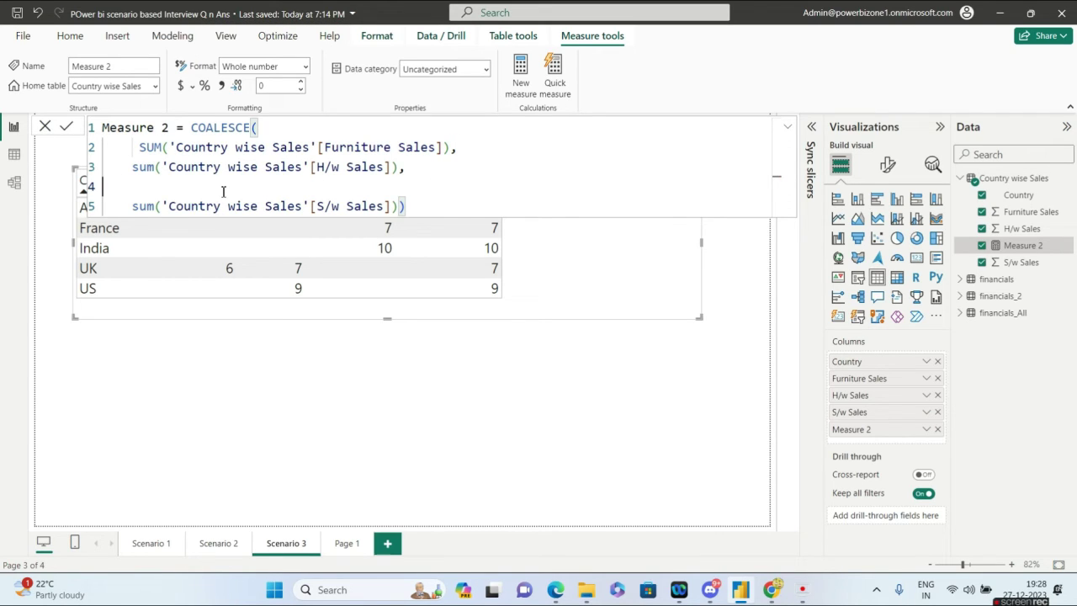
left_click(413, 367)
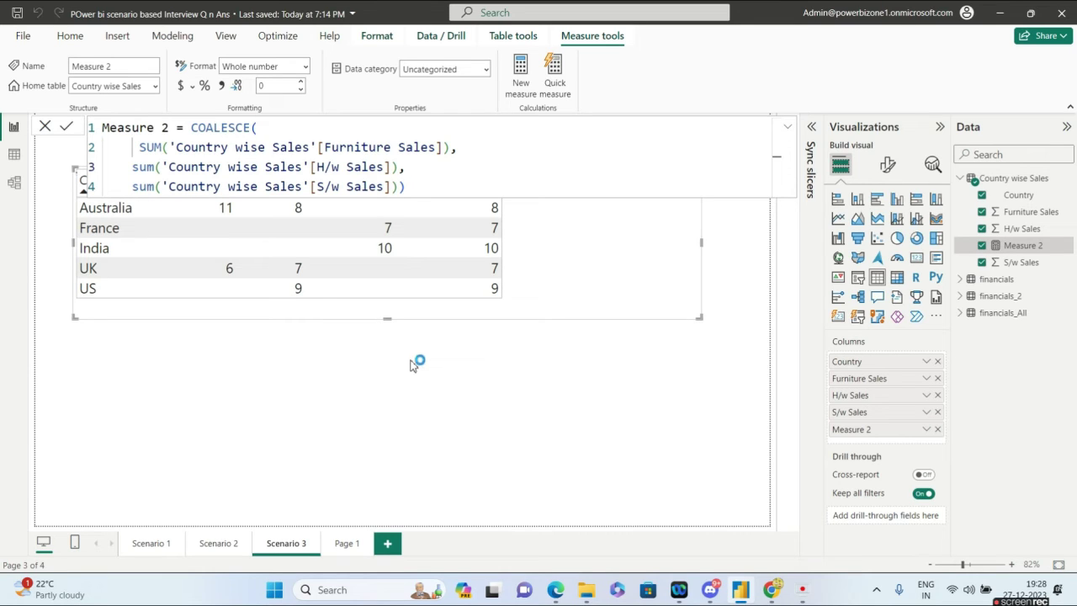
left_click(46, 128)
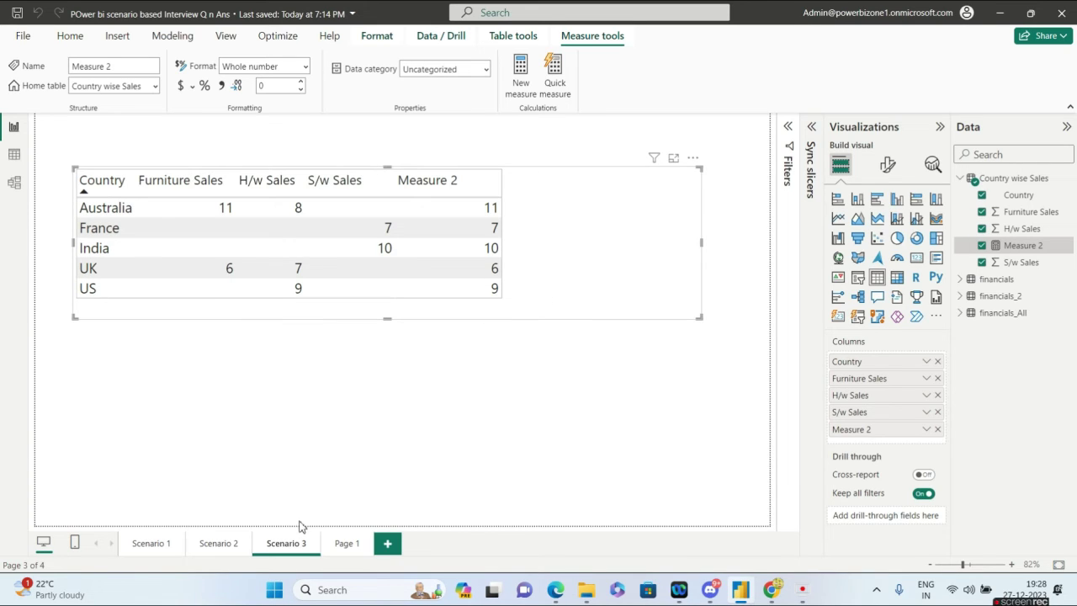
Examine the rows of the financials_All and financials_2 tables in the data view to compare their countries
left_click(959, 177)
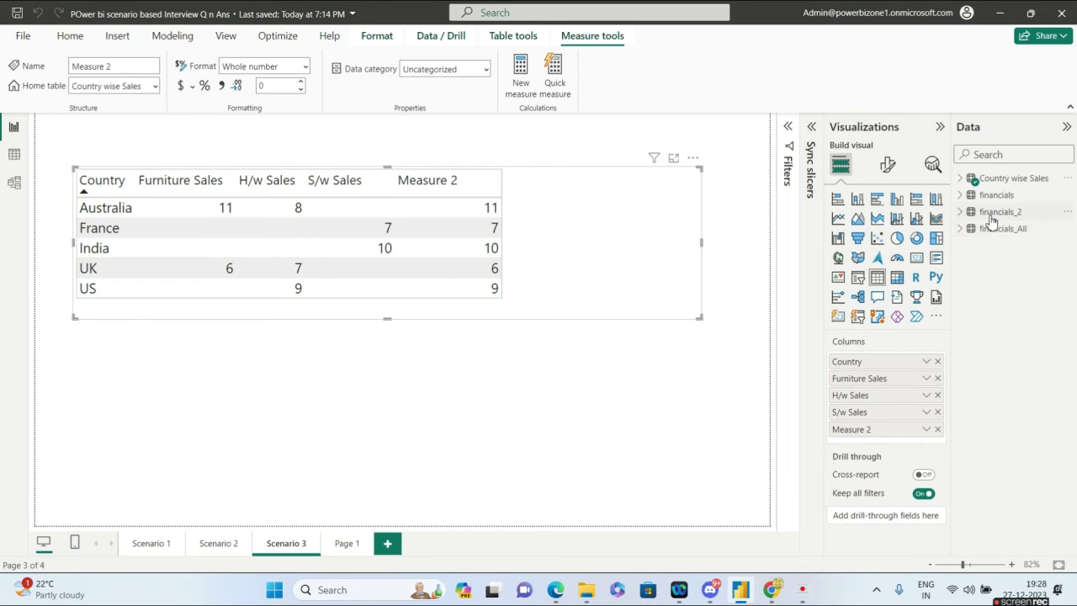
left_click(996, 212)
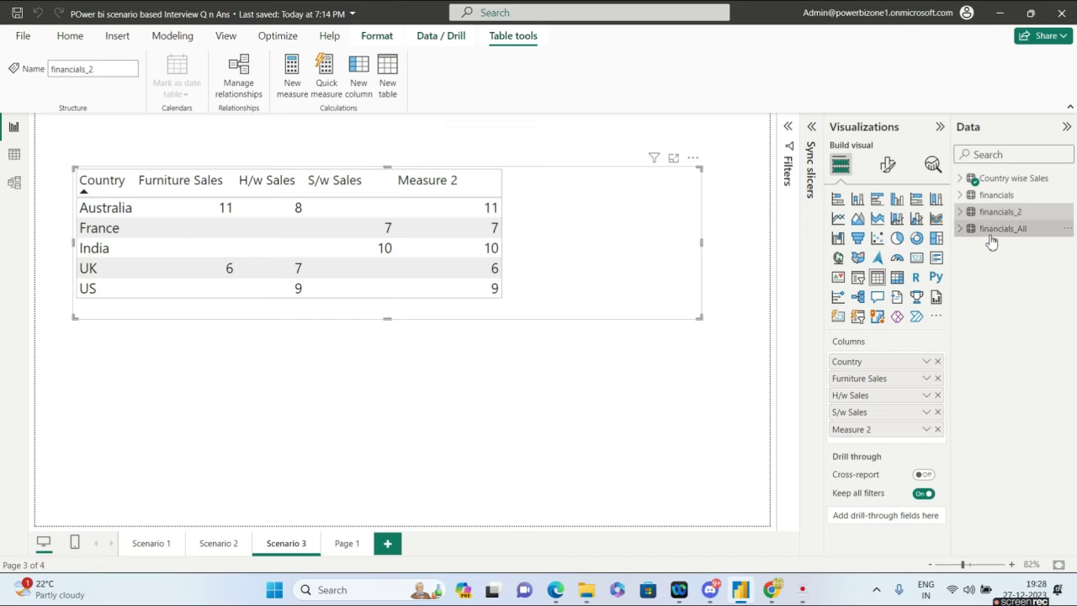
left_click(1000, 229)
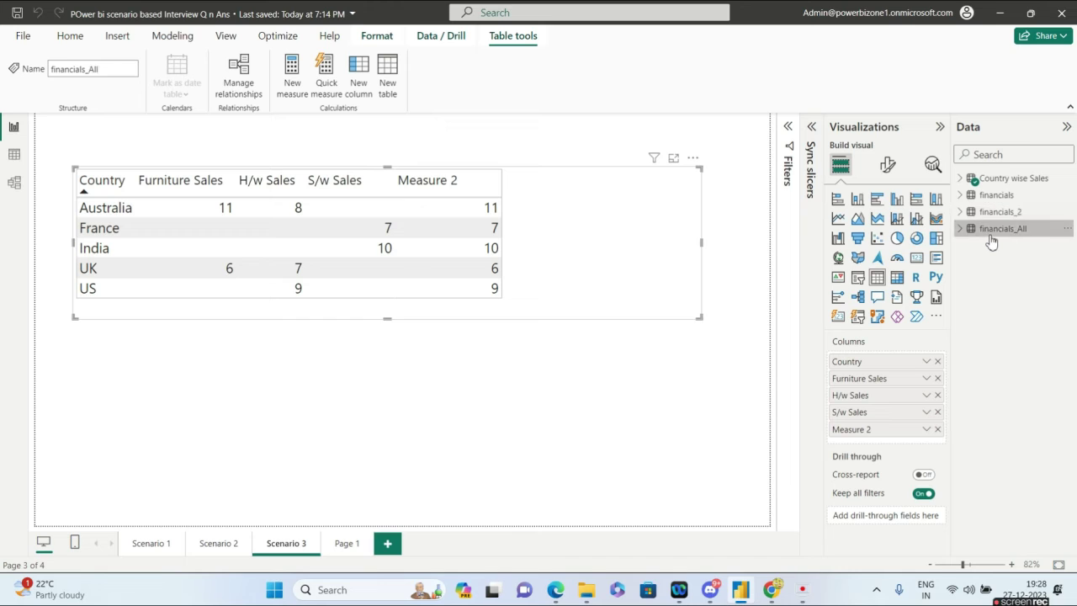
left_click(14, 156)
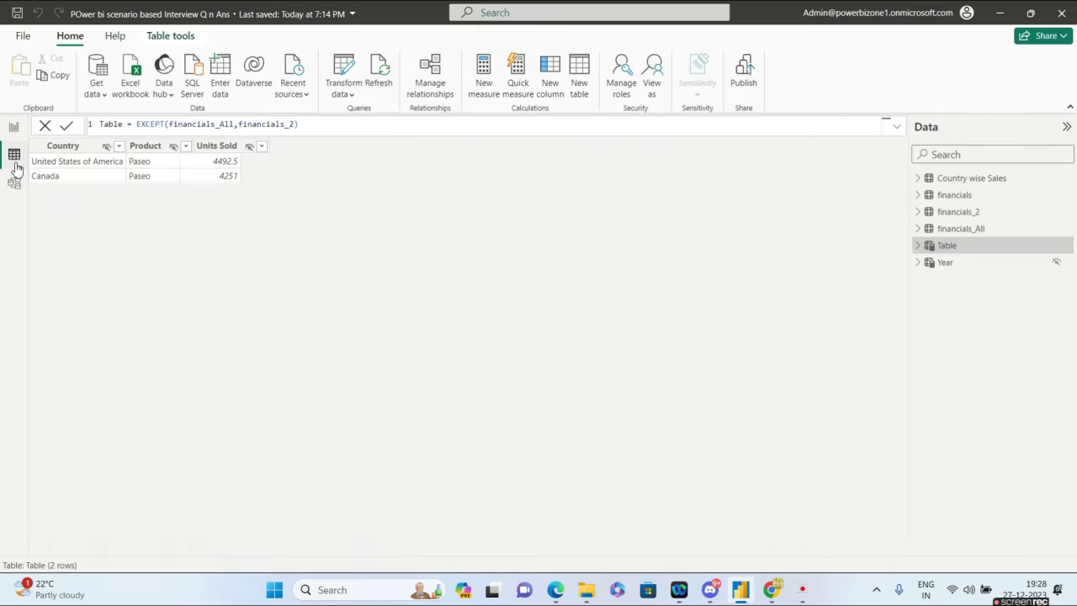
left_click(956, 230)
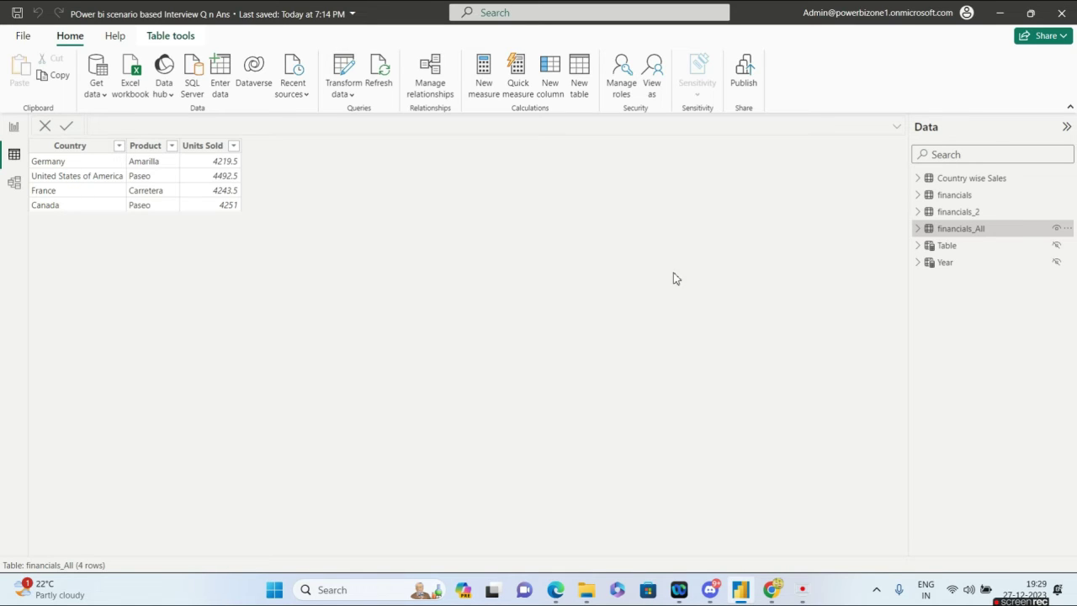
left_click(954, 212)
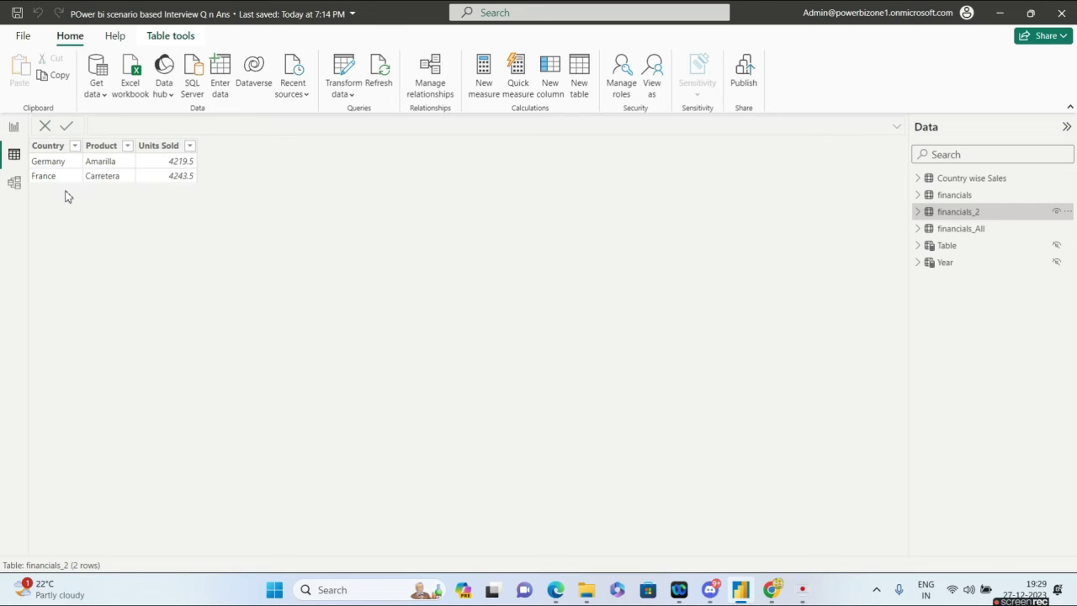
left_click(959, 231)
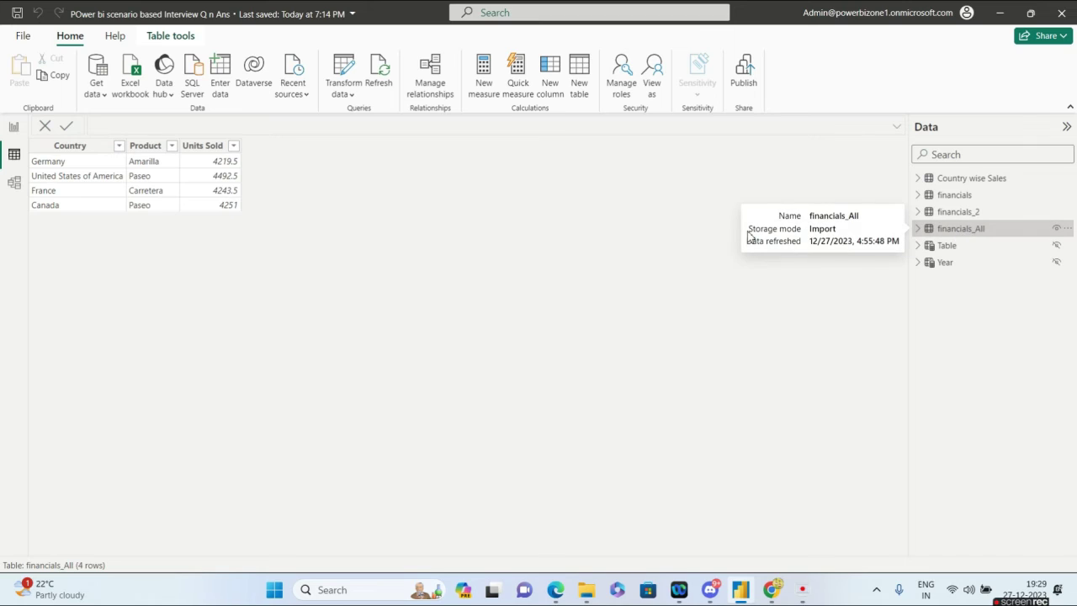
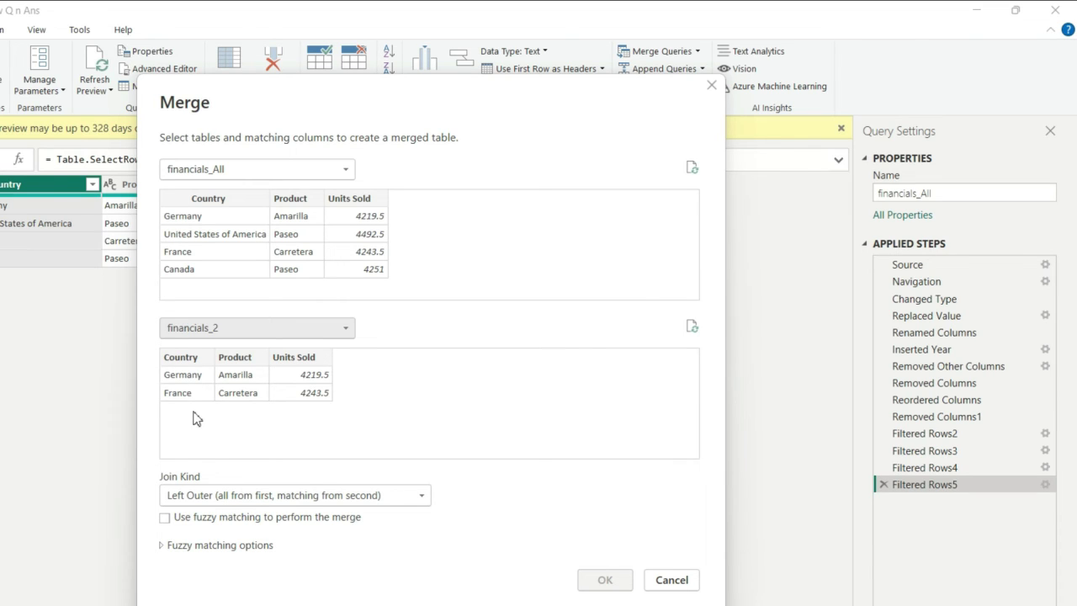
Merge financials_All with financials_2 on Country using the Left Anti join kind, and remove the nested financials_2 column from the result
left_click(242, 498)
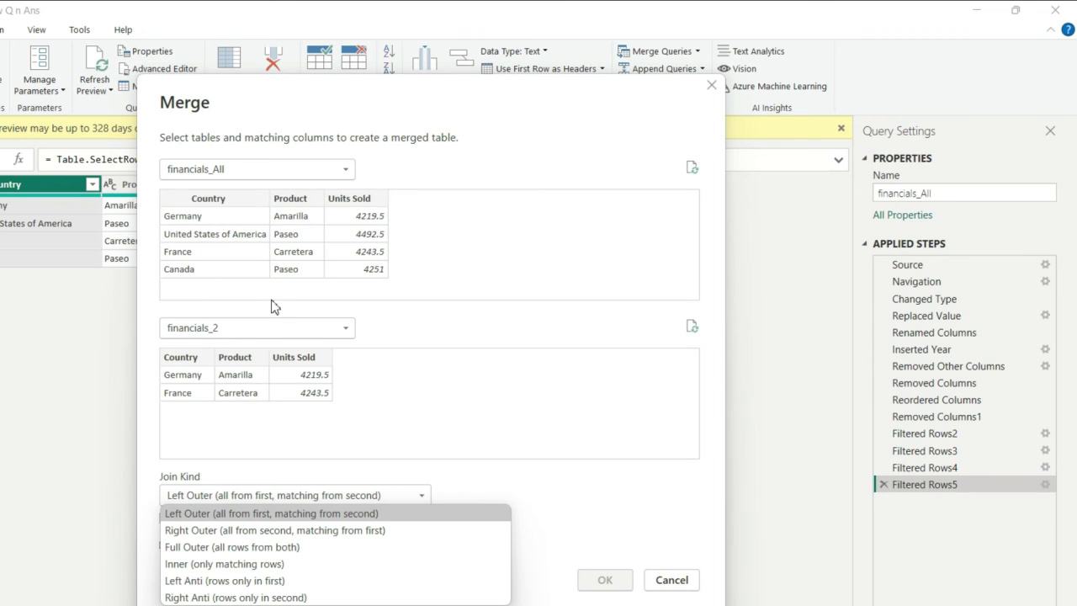
left_click(215, 202)
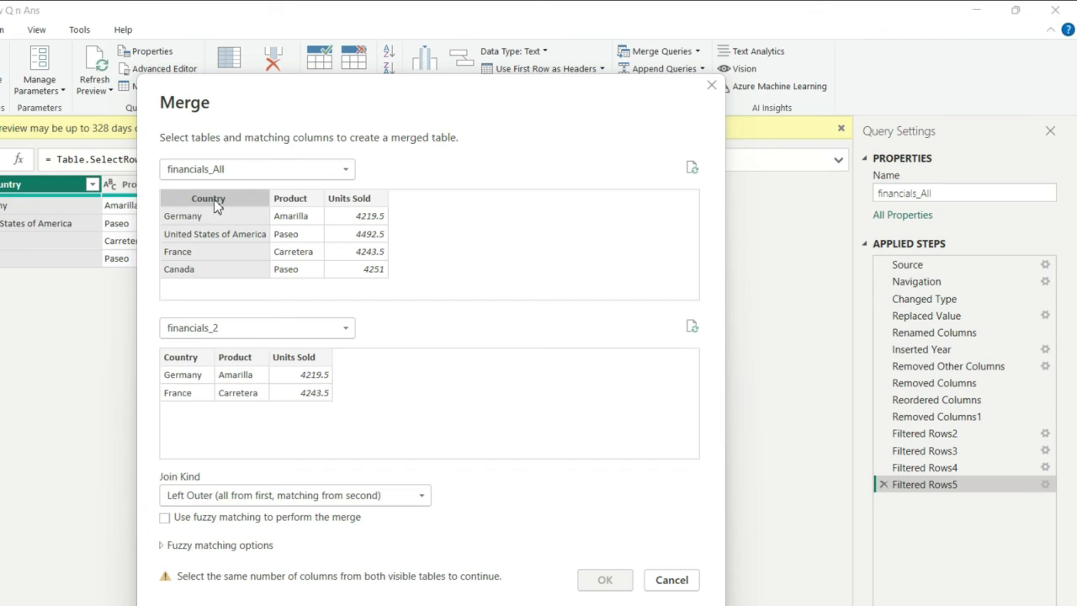
left_click(196, 363)
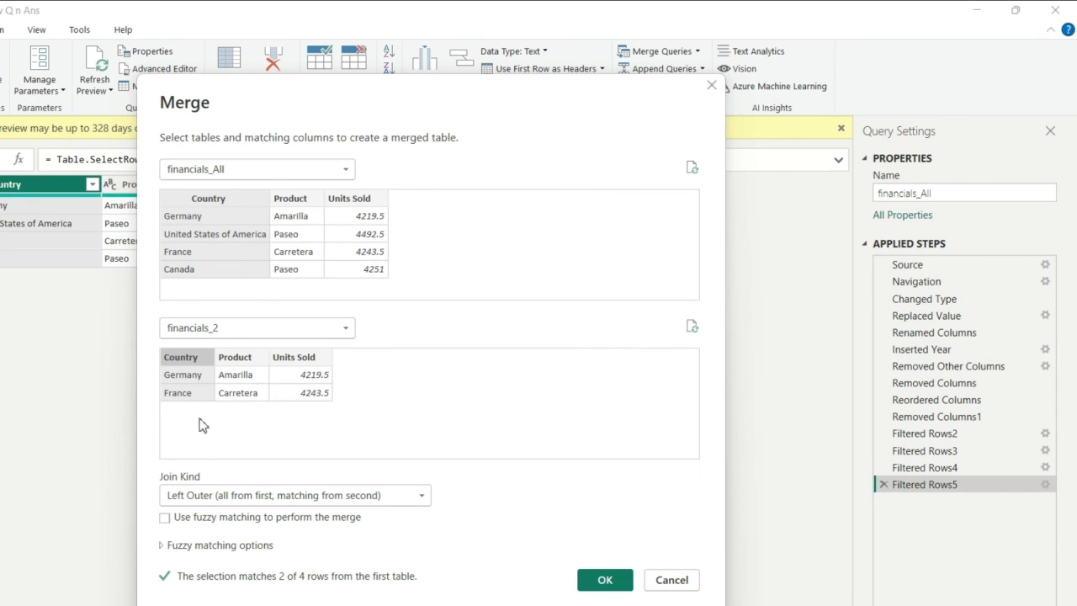
left_click(214, 498)
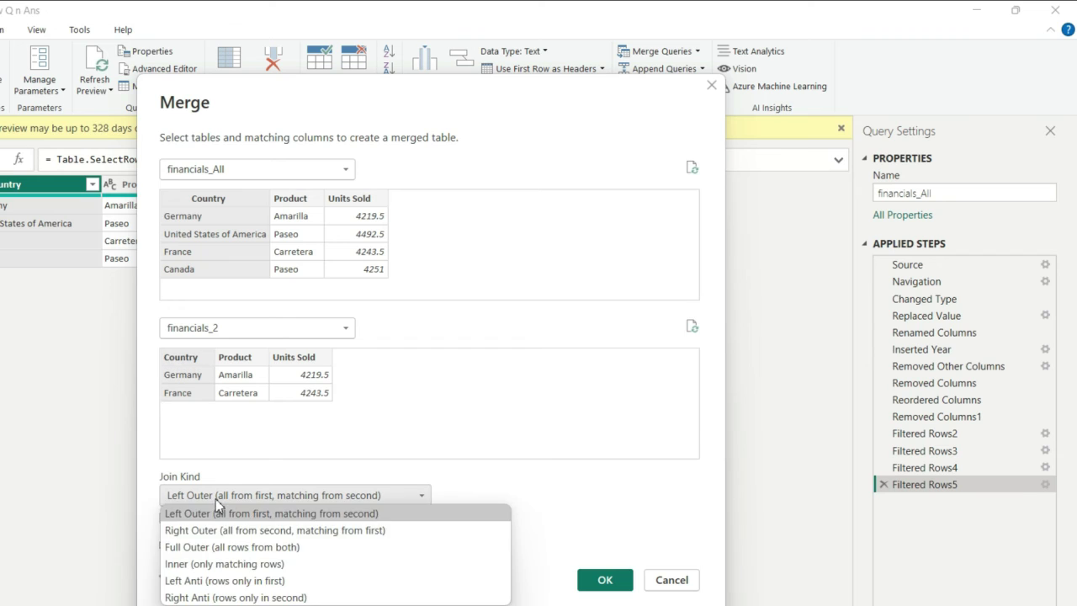
left_click(213, 589)
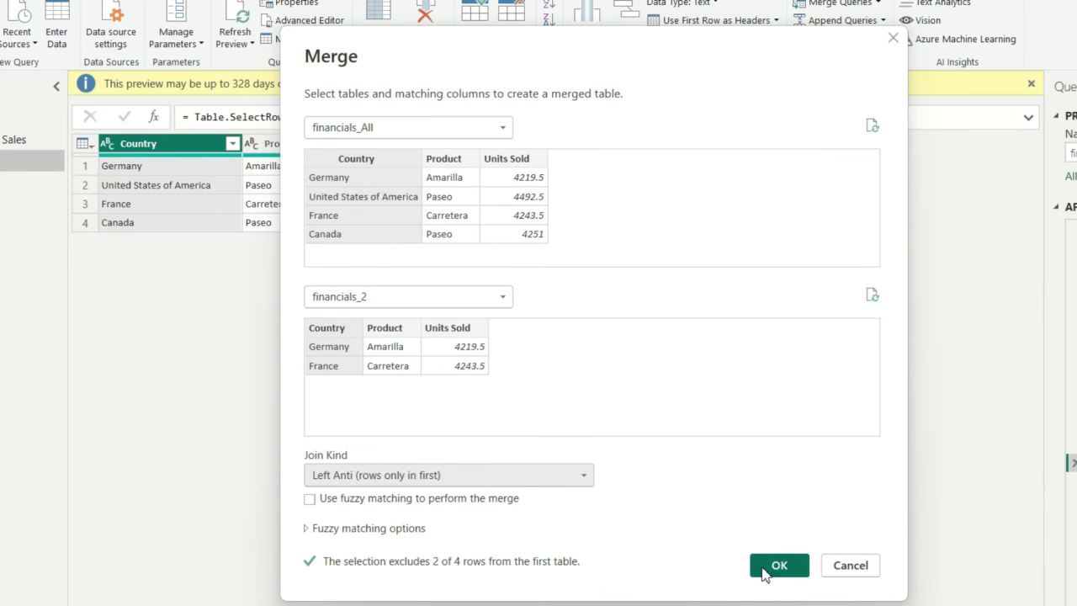
left_click(776, 566)
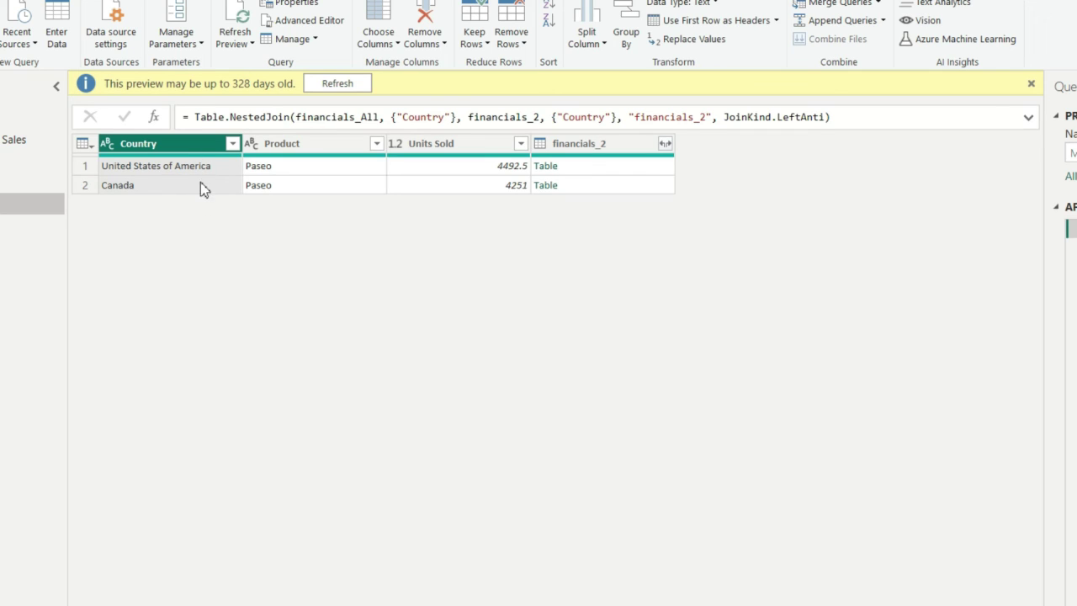
right_click(582, 150)
left_click(614, 180)
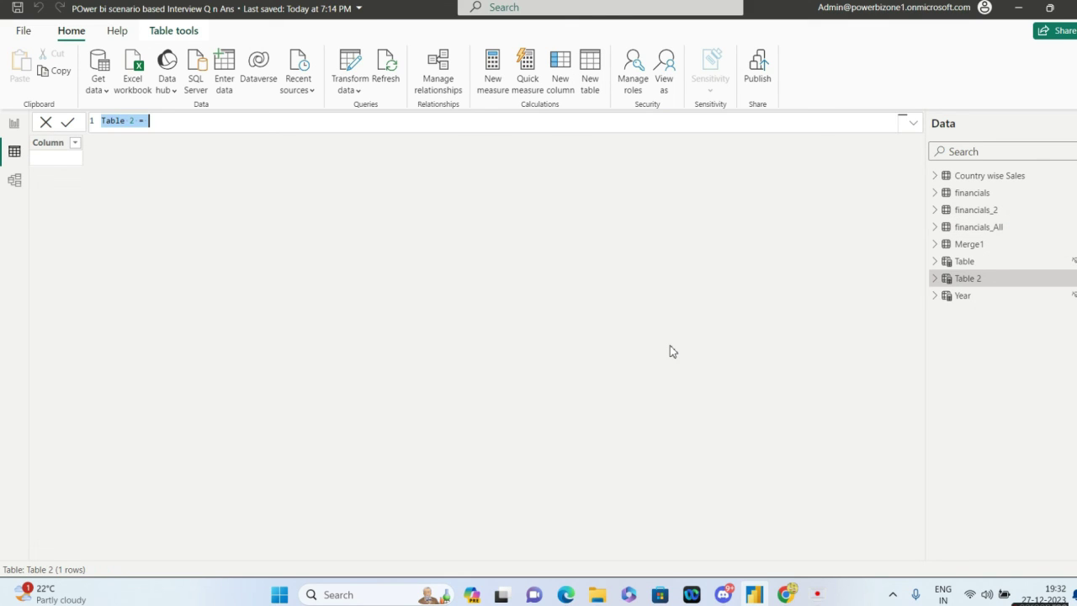
Begin the formula of the new calculated table Table 2 with the EXCEPT function
left_click(259, 127)
type("E")
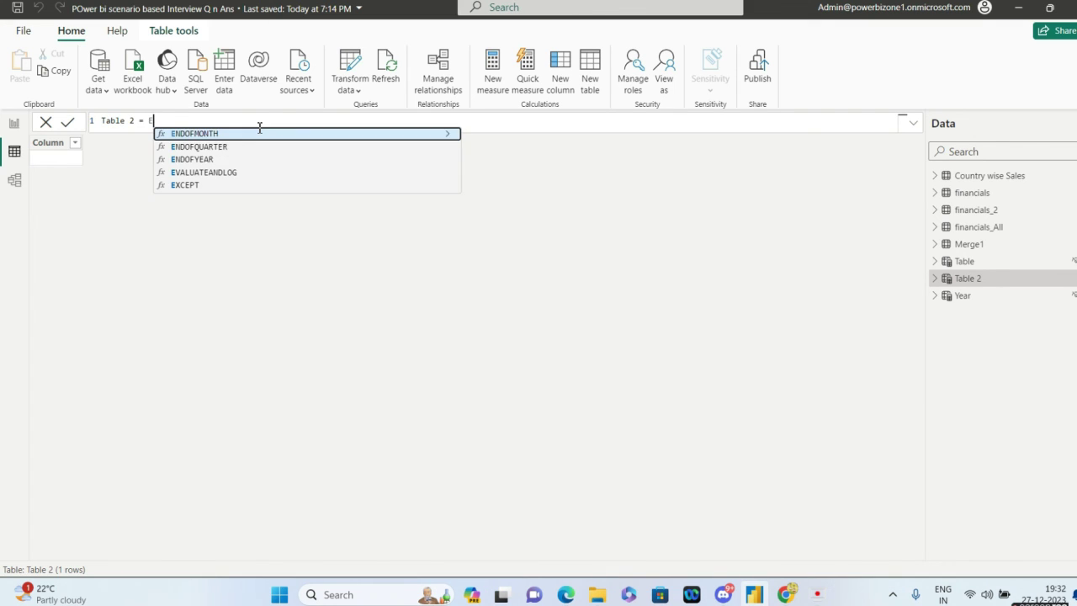
type("C")
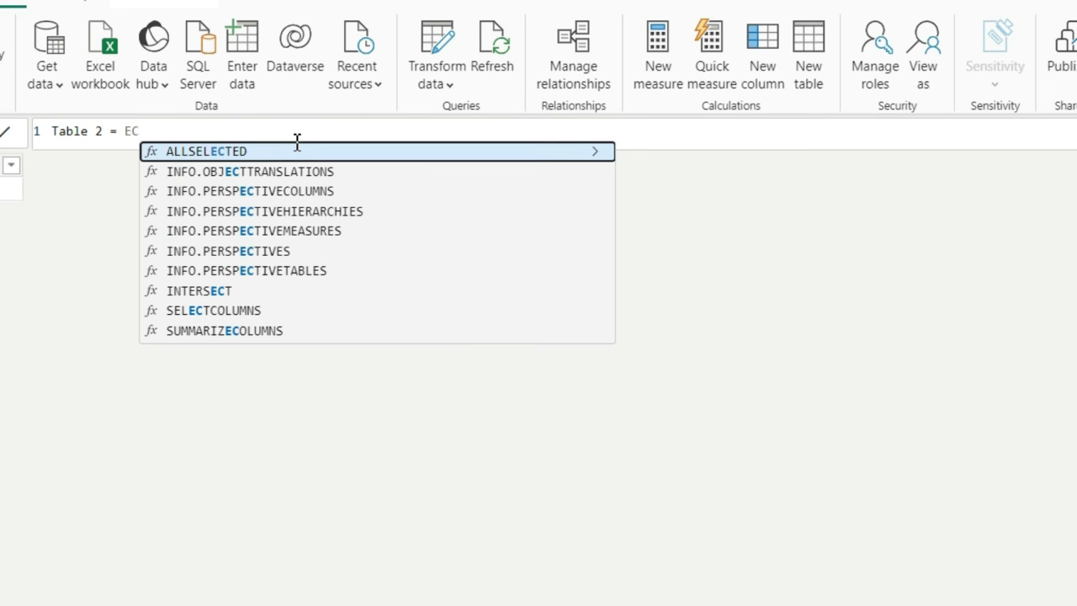
key("BackSpace")
type("XC")
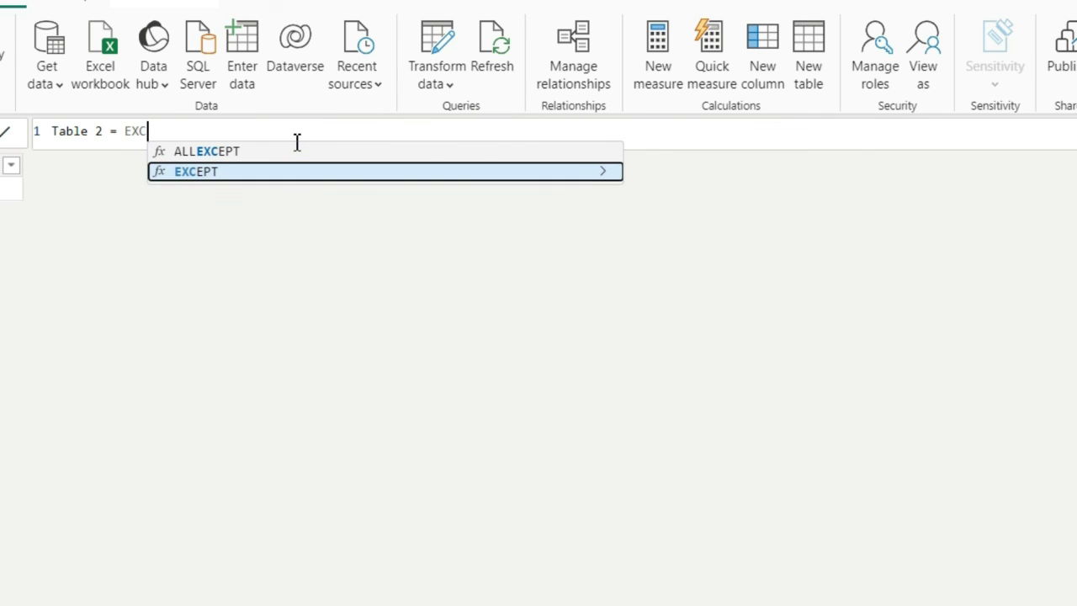
left_click(308, 176)
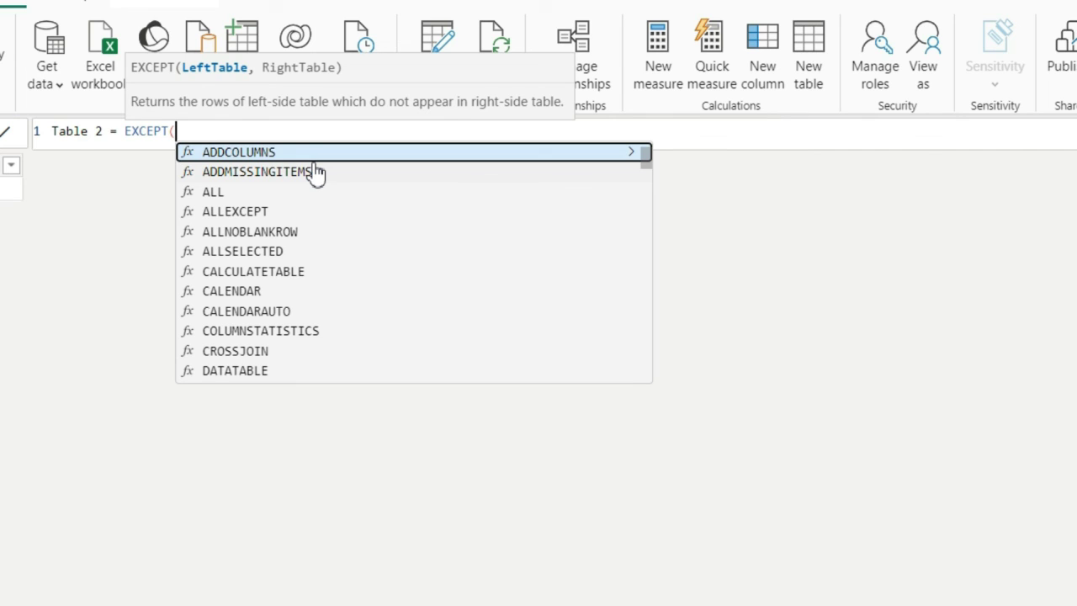
Supply financials_All as the left table and financials_2 as the right table of EXCEPT, and commit the Table 2 formula
type("Fin")
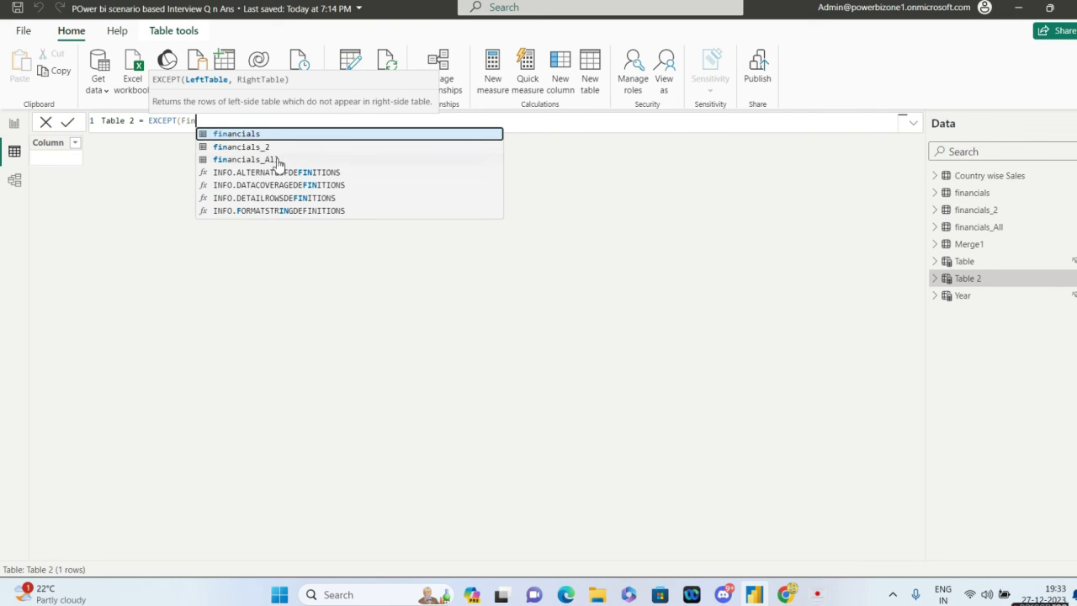
left_click(276, 158)
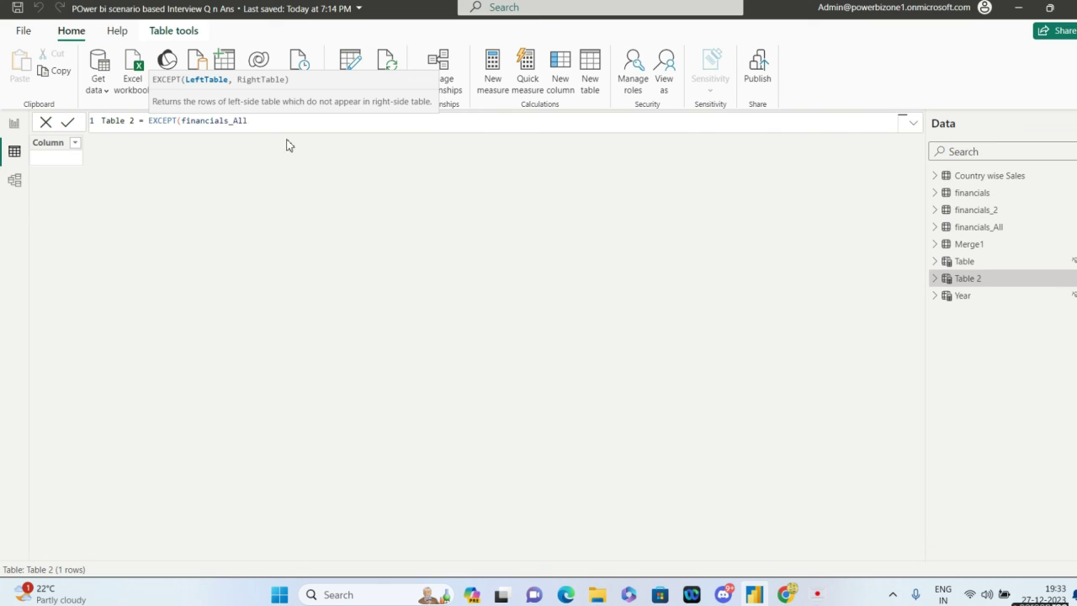
type(",")
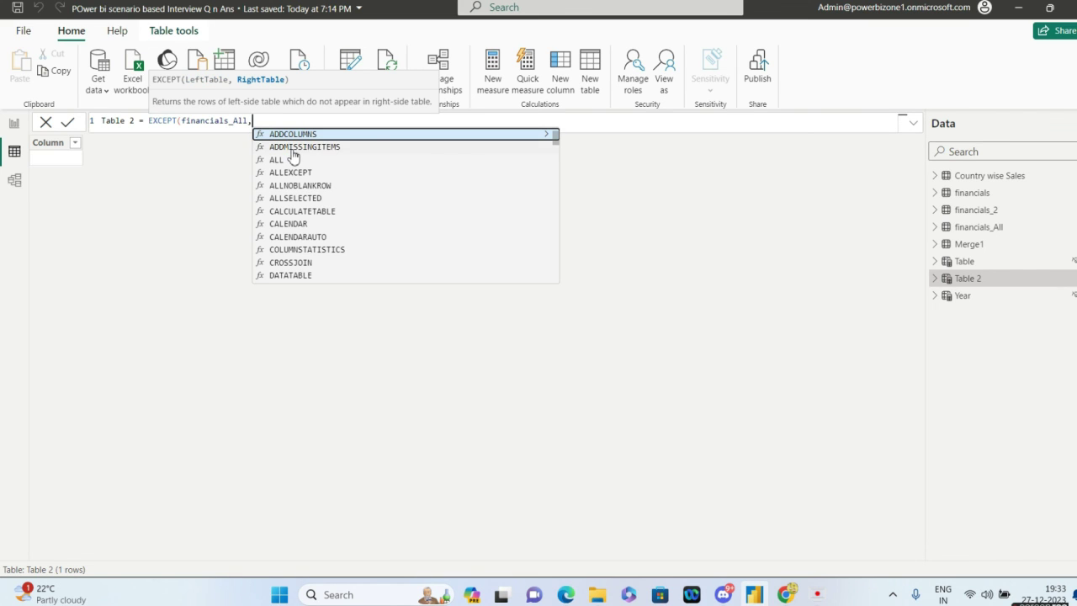
type("Fin")
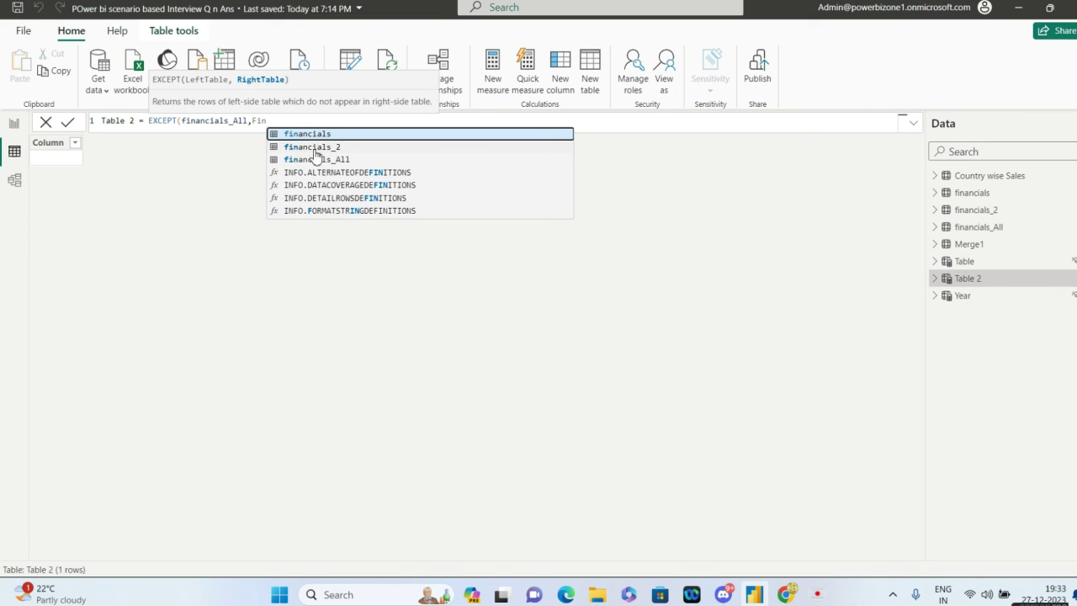
left_click(314, 152)
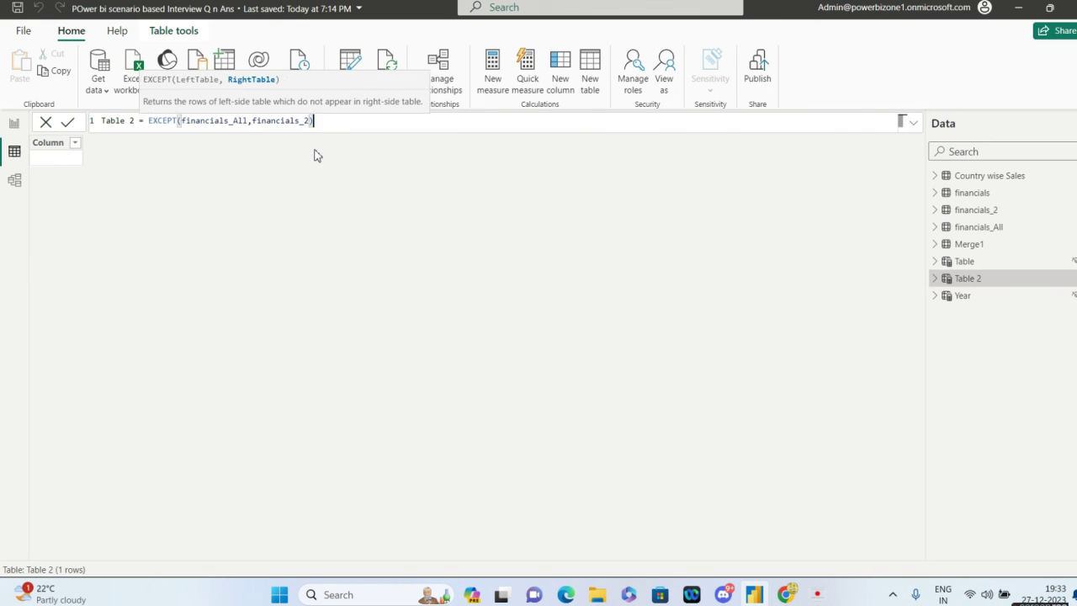
type(")")
key("Return")
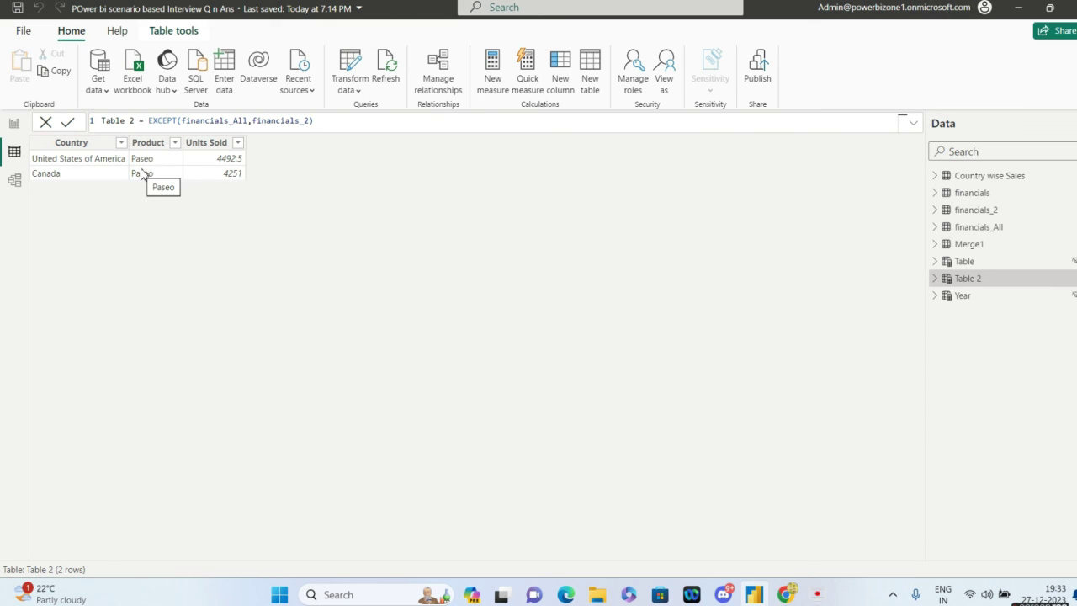
Compare the rows of Merge1 with those of Table 2, and return to the Scenario 3 report page
left_click(969, 246)
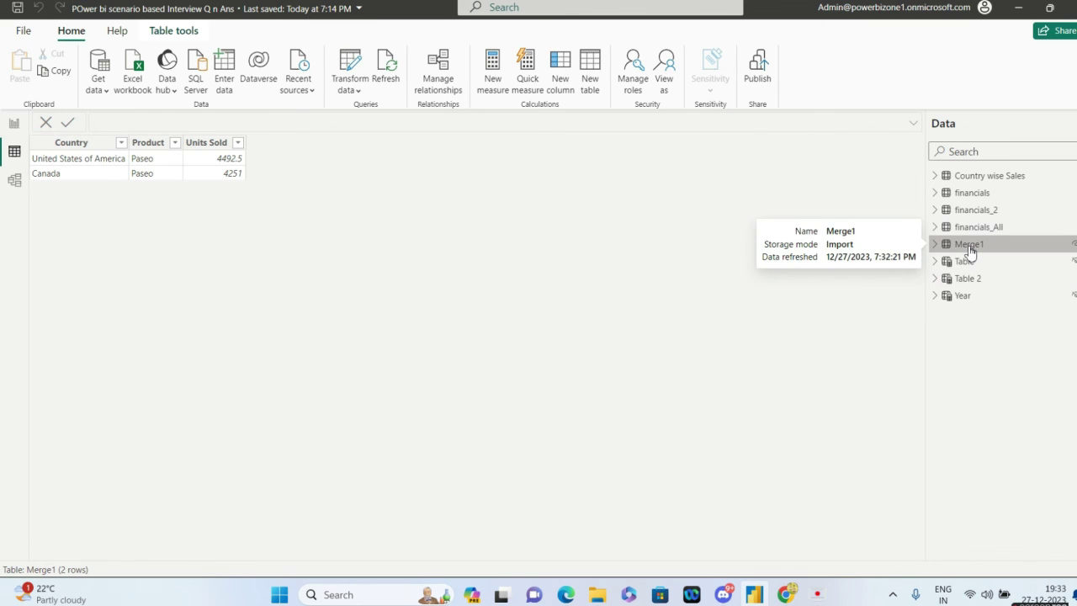
left_click(969, 278)
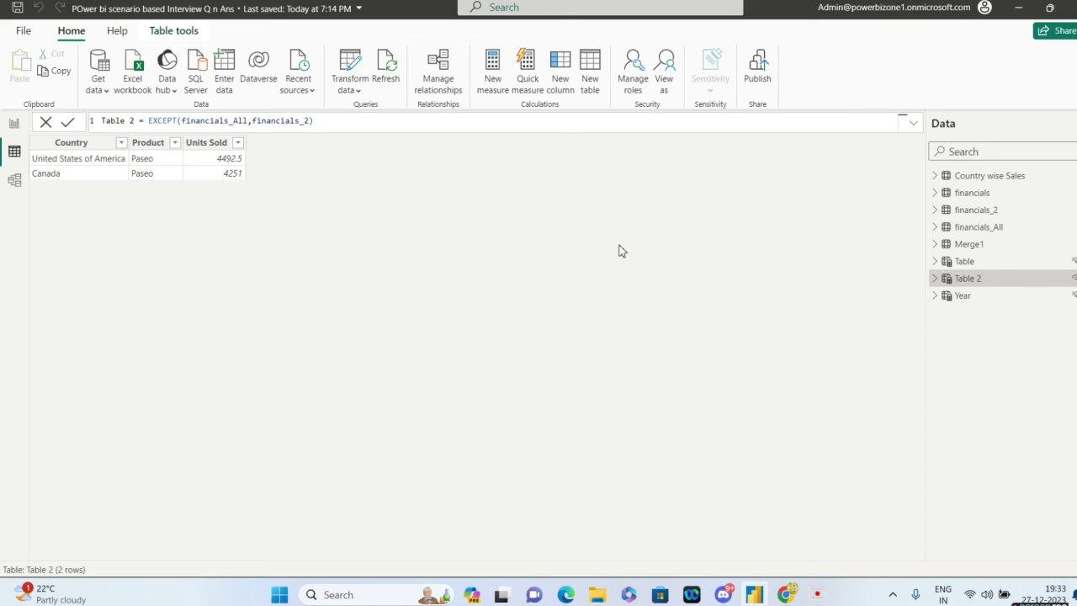
left_click(14, 123)
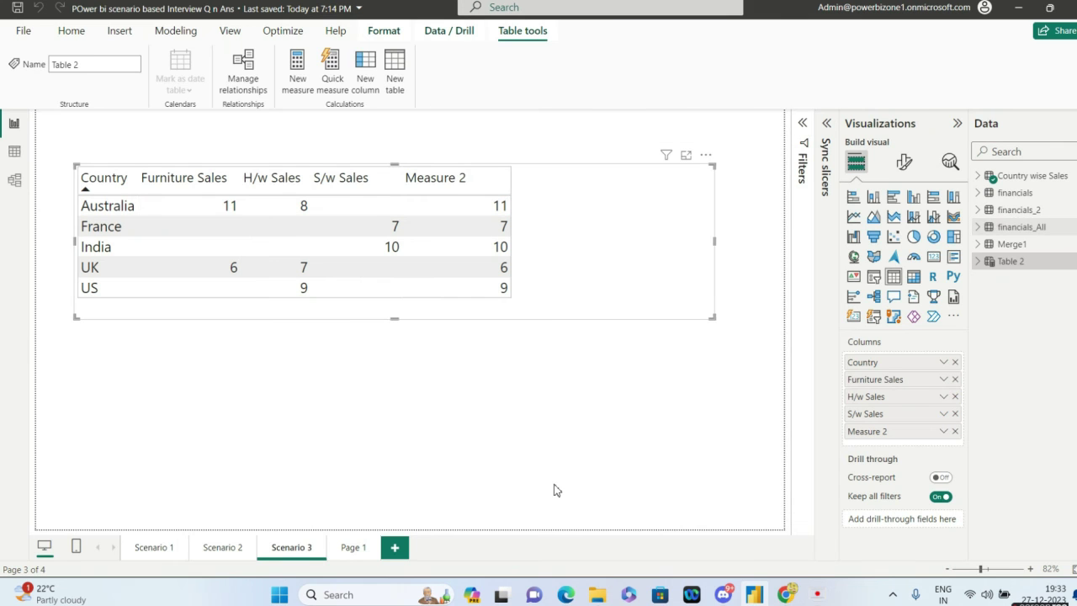